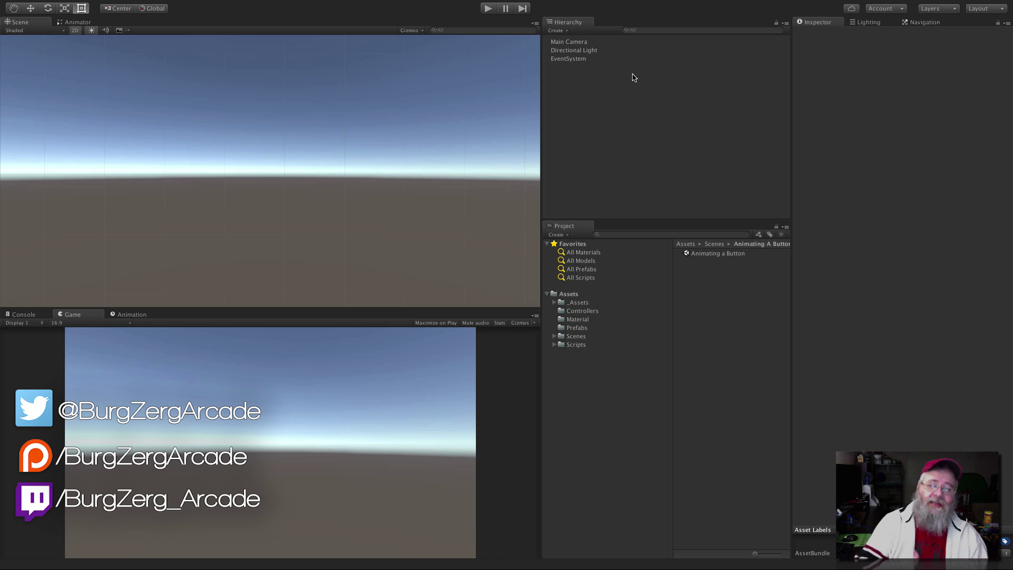
Step: Add a UI Button from the Hierarchy's UI menu, creating a Canvas that holds it
right_click(633, 77)
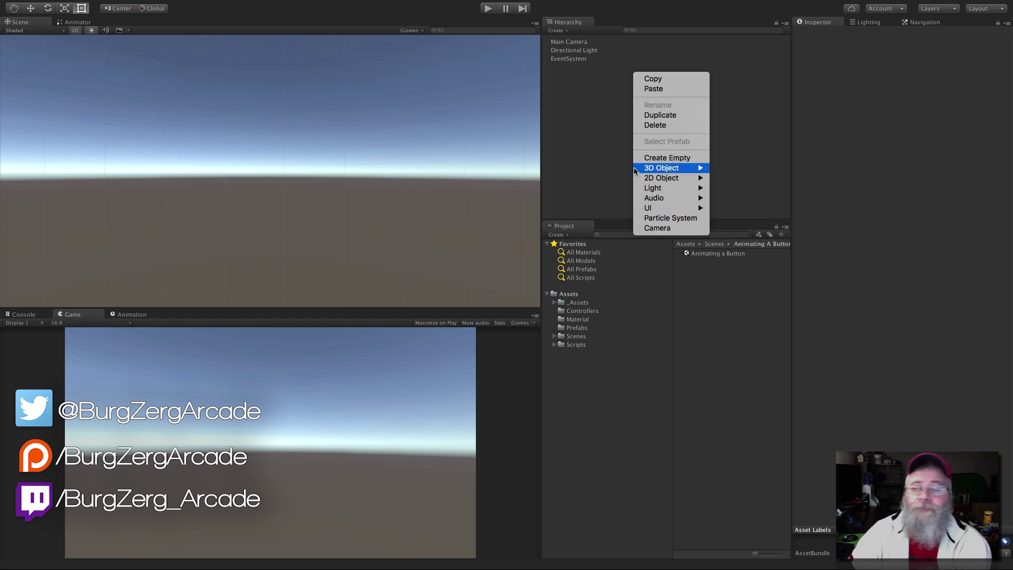
mouse_move(666, 201)
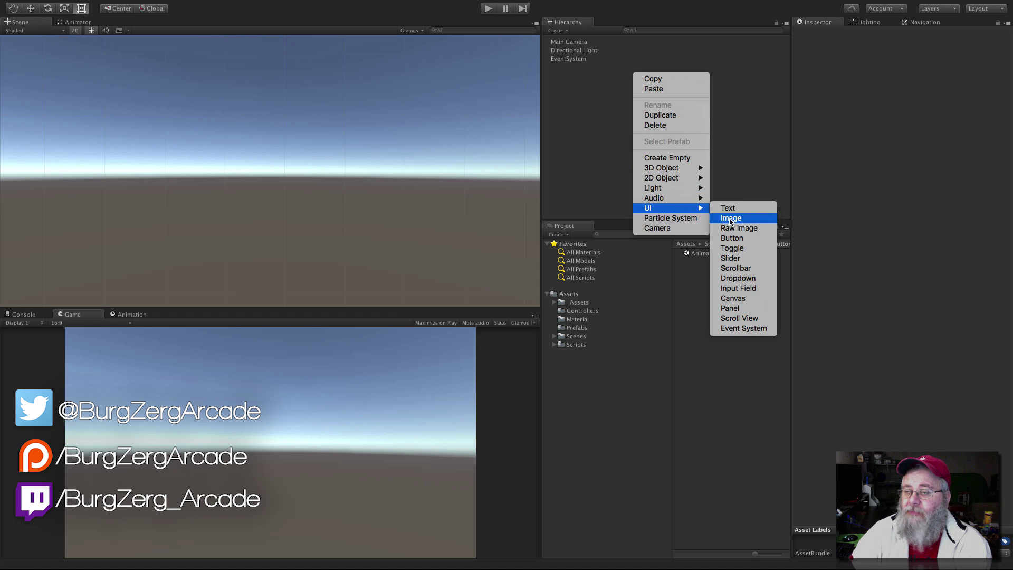
left_click(745, 239)
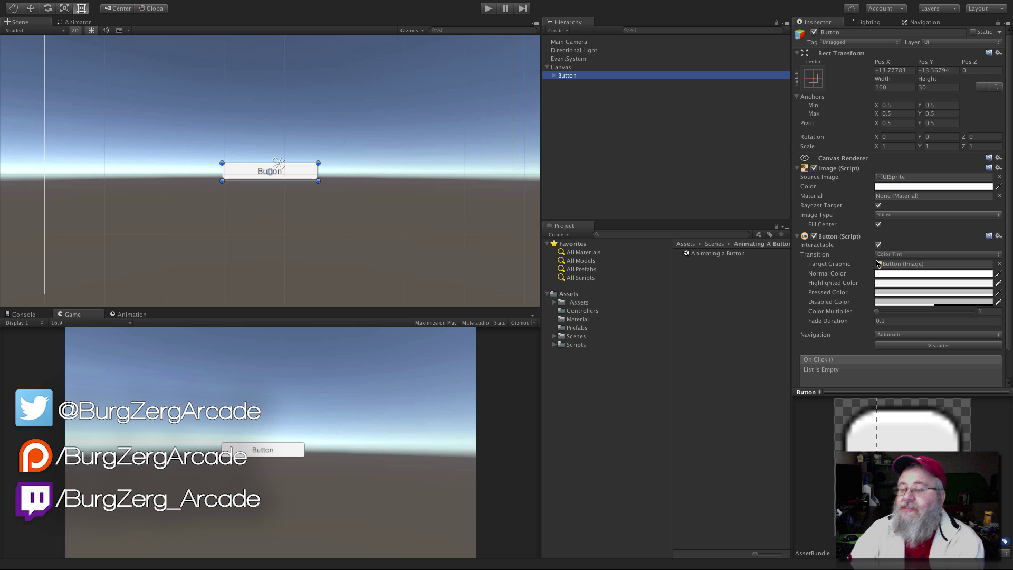
Step: Switch the Button's transition to Animation and review the Highlighted, Pressed and Disabled trigger names
left_click(937, 256)
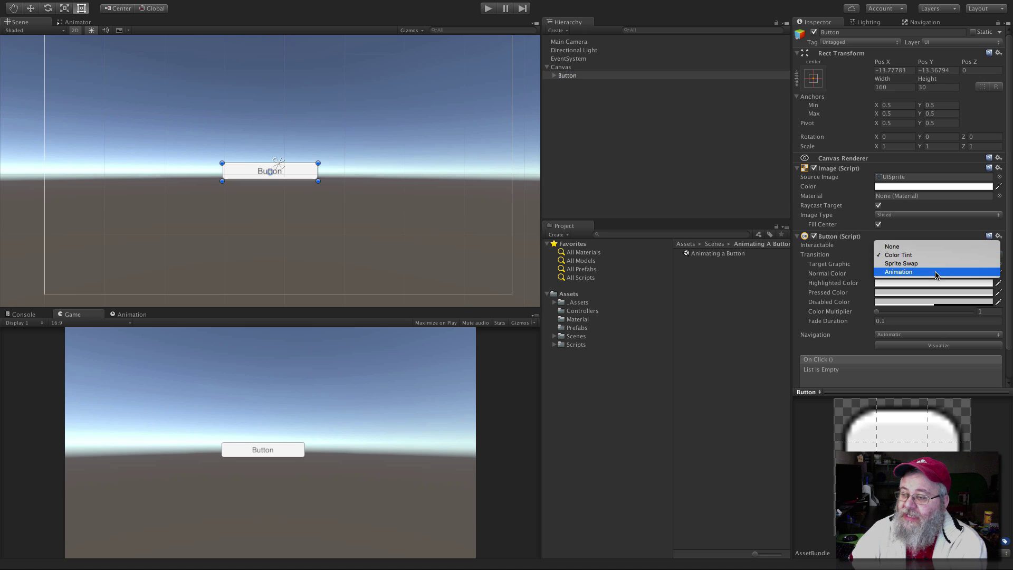
left_click(936, 272)
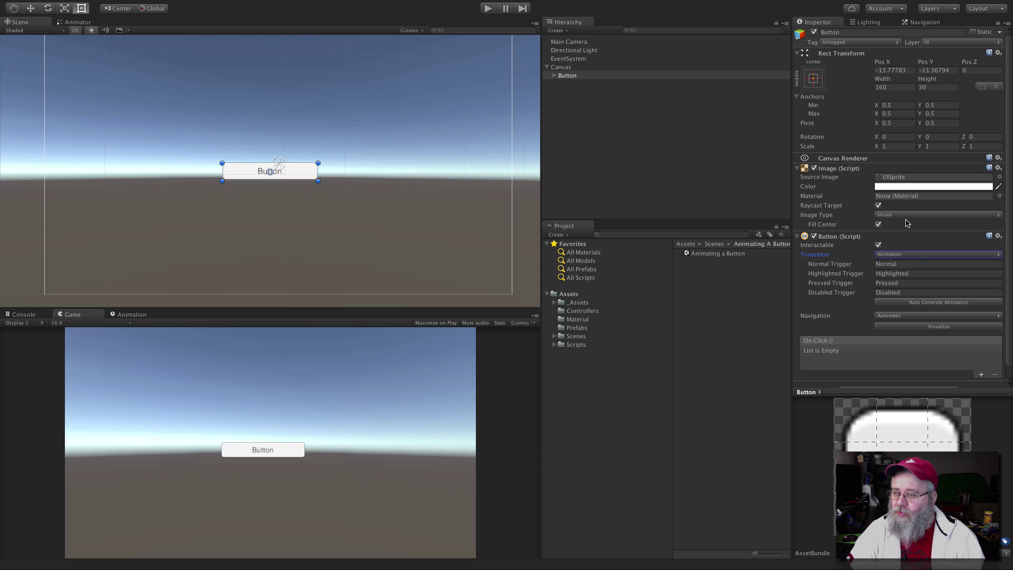
left_click(895, 273)
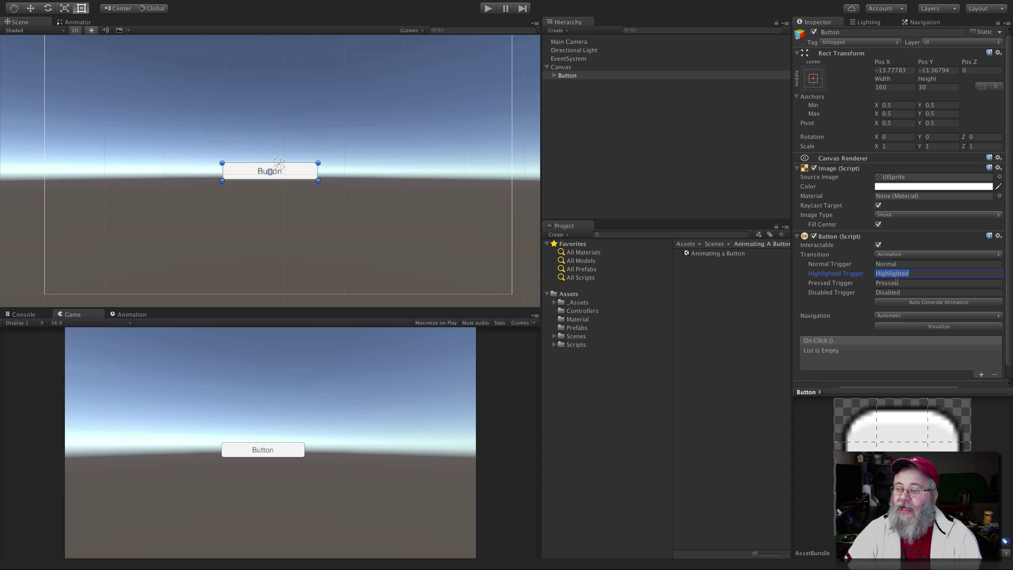
left_click(896, 283)
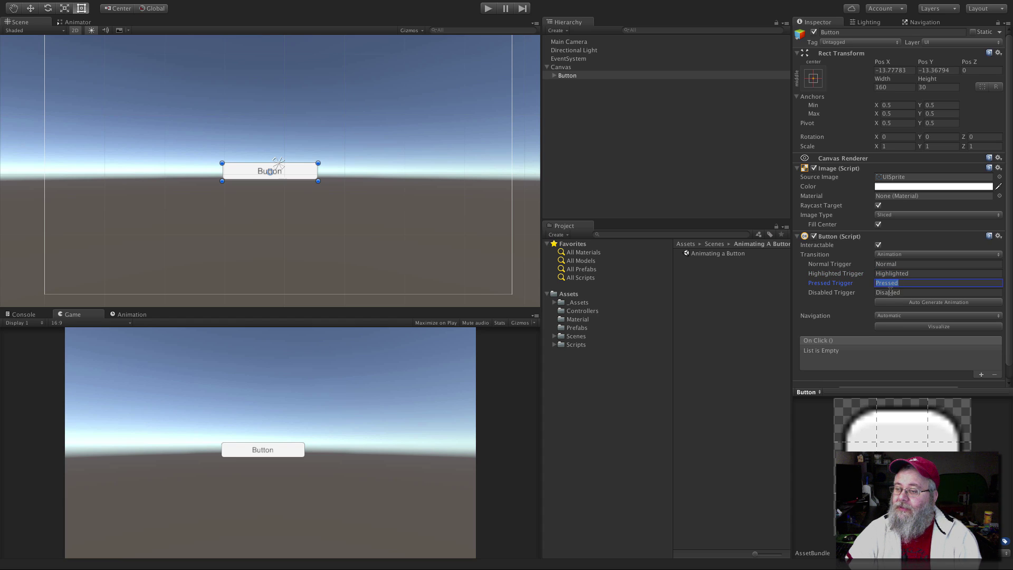
left_click(890, 293)
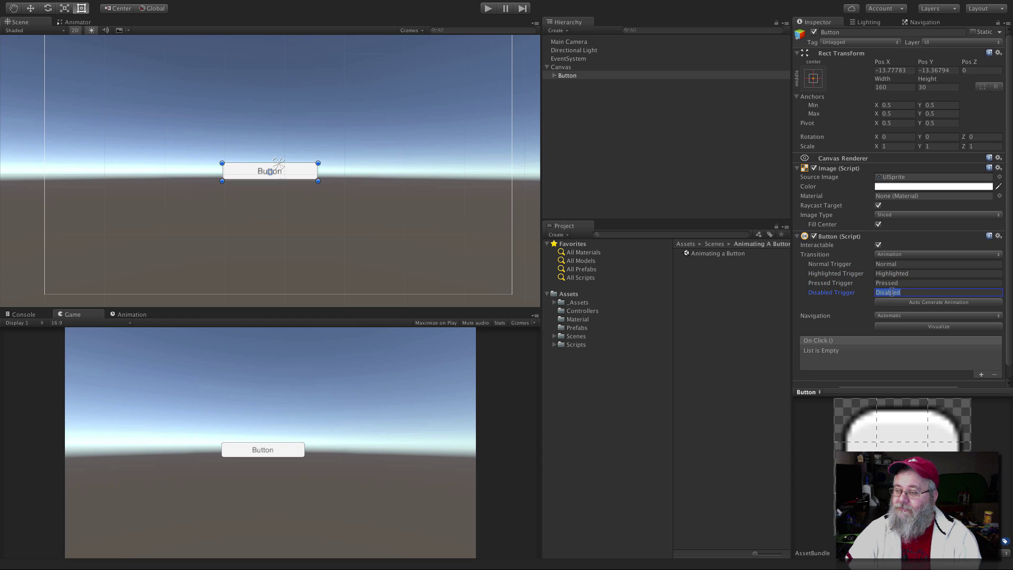
Step: Auto-generate an animator controller named 'Animated Button' and save it in Assets/Scenes/Animating A Button
left_click(932, 307)
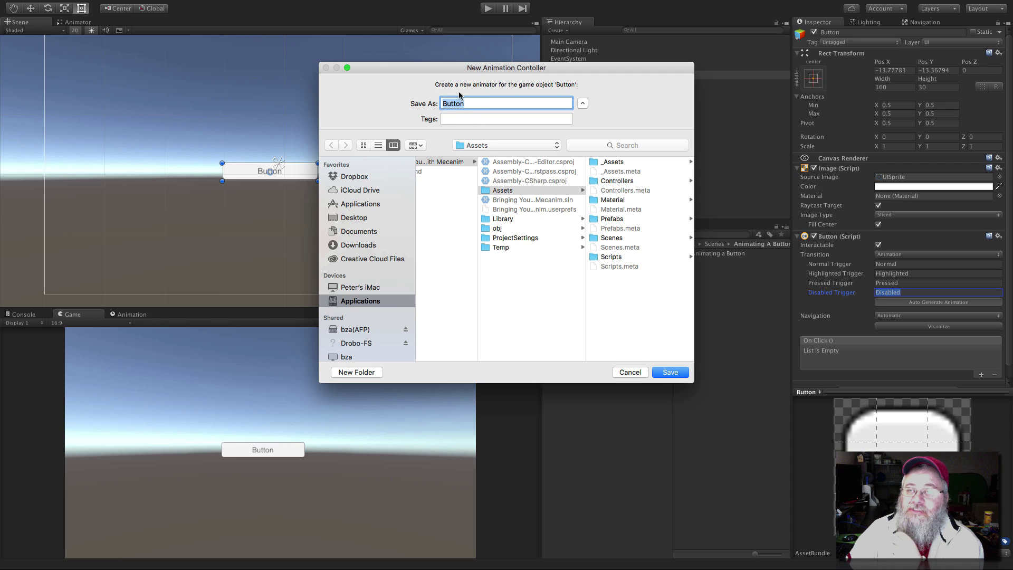
key("Left")
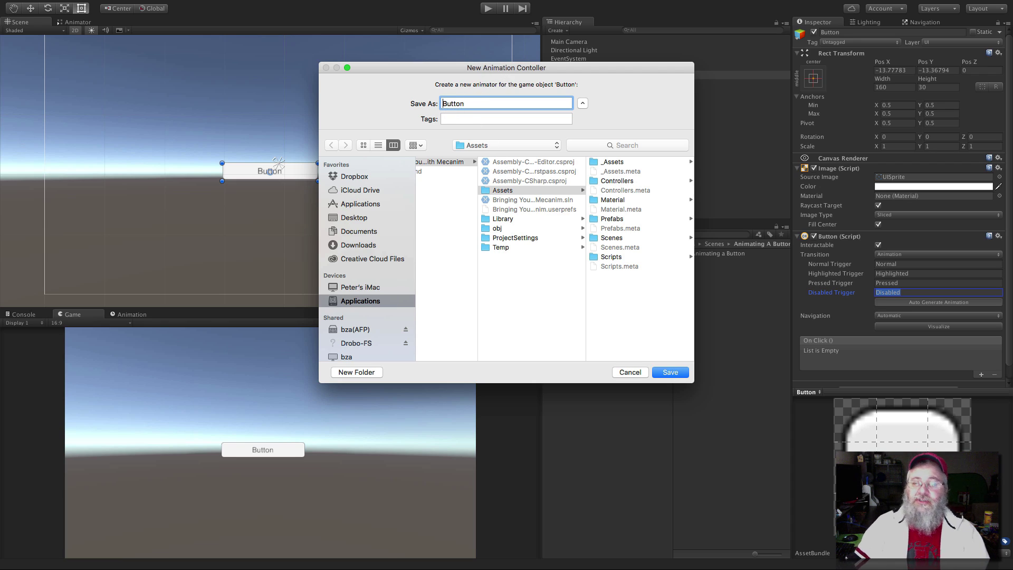
type("Animation")
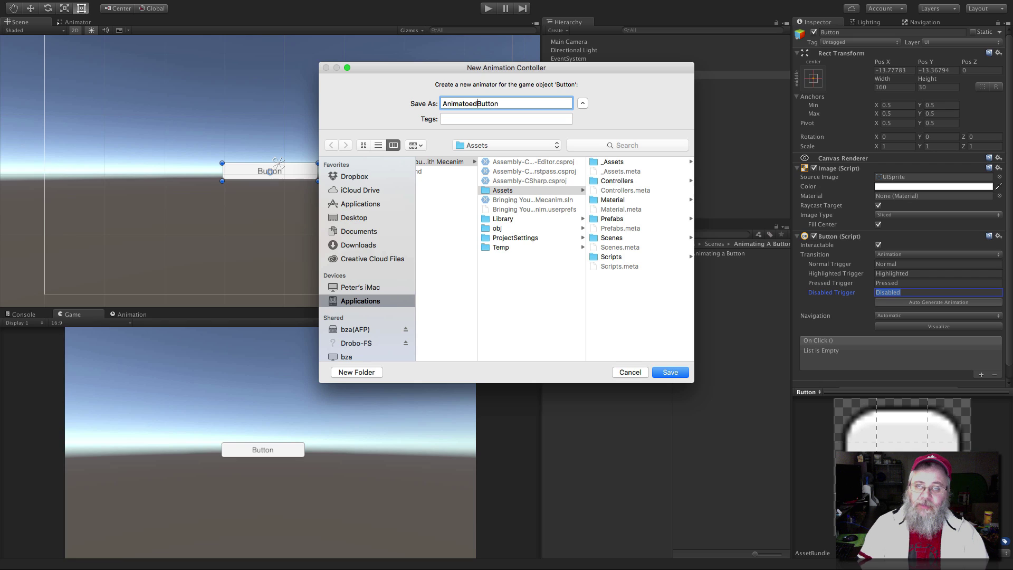
key("BackSpace")
key("BackSpace")
key("BackSpace")
type("ed")
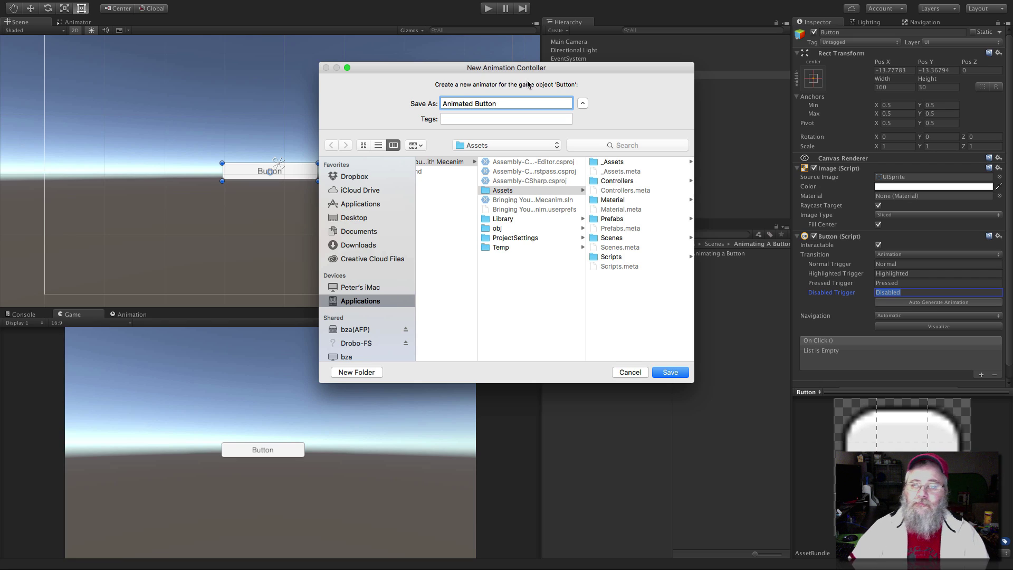
left_click(614, 239)
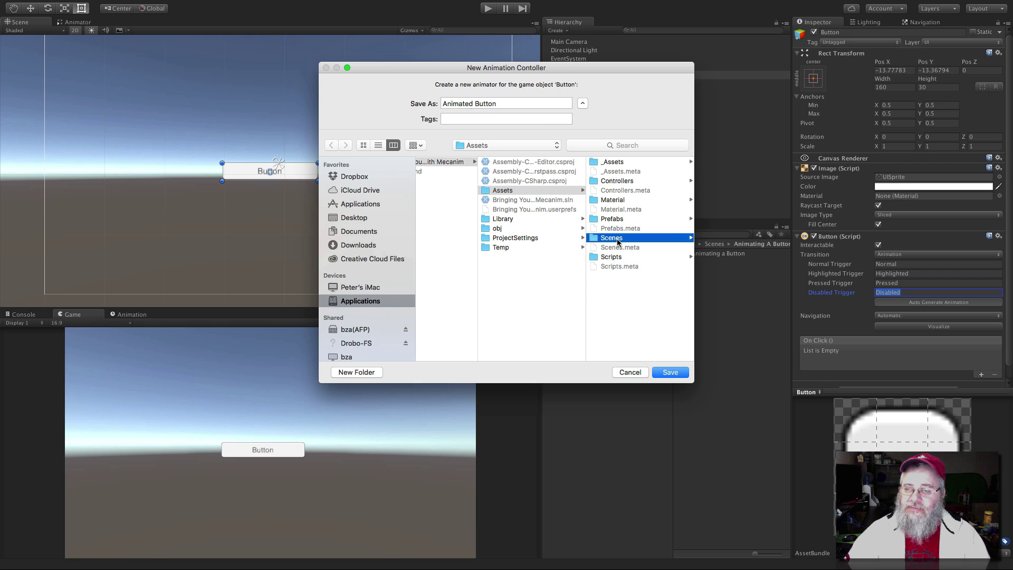
scroll(622, 278, "down", 5)
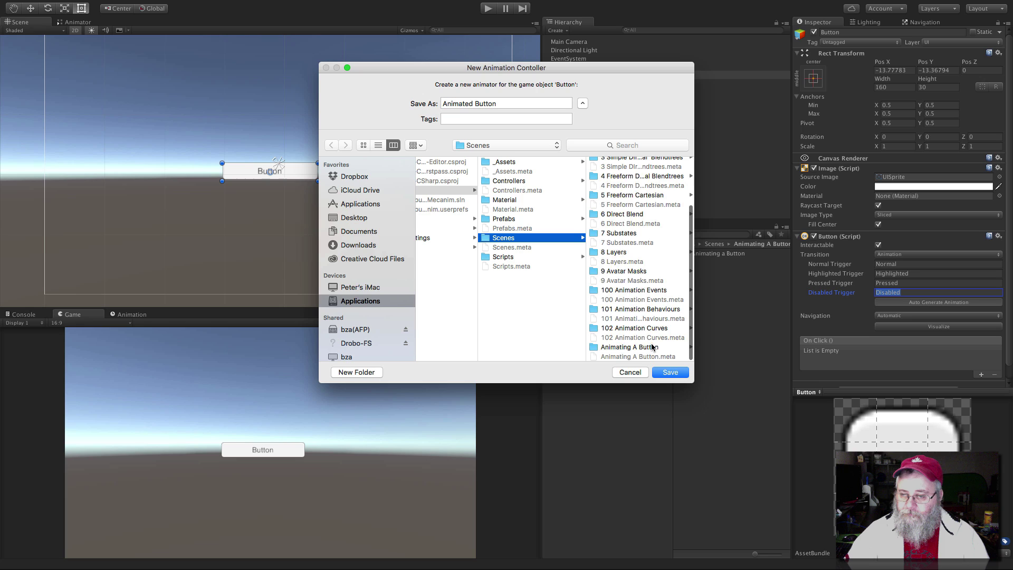
left_click(652, 348)
left_click(671, 372)
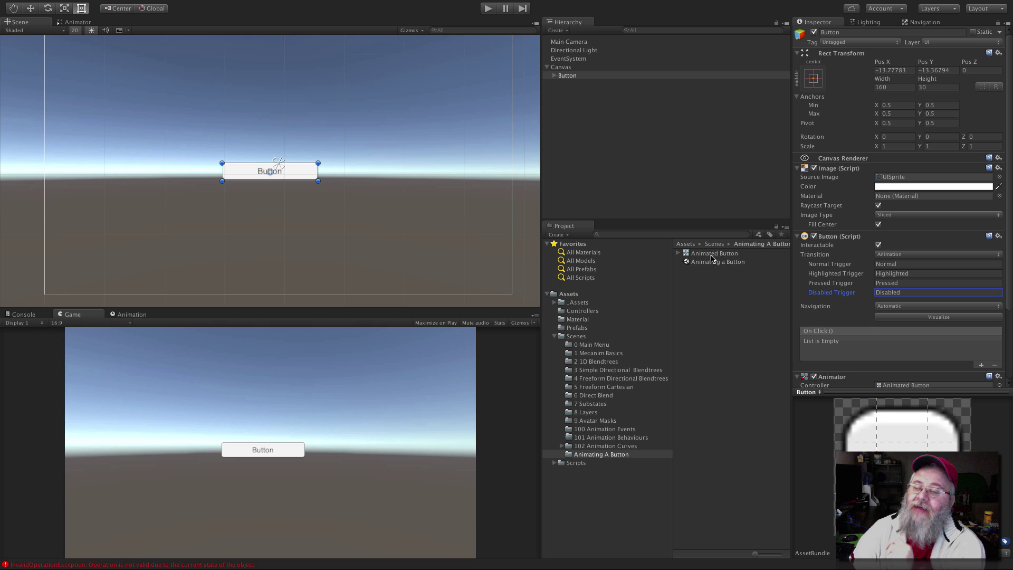
Step: Open the Animated Button controller's state graph in the Animator
left_click(678, 253)
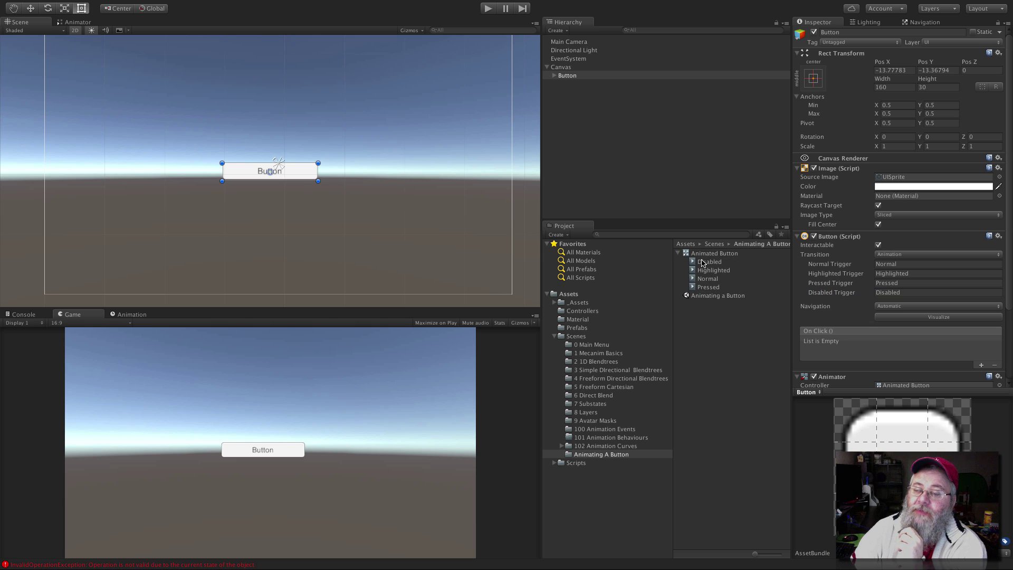
left_click(677, 255)
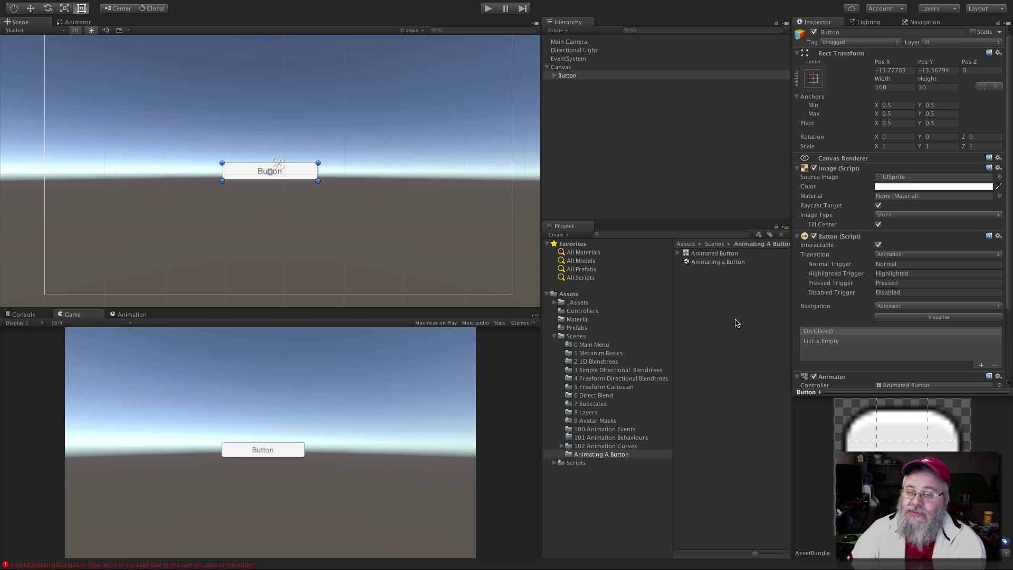
double_click(716, 253)
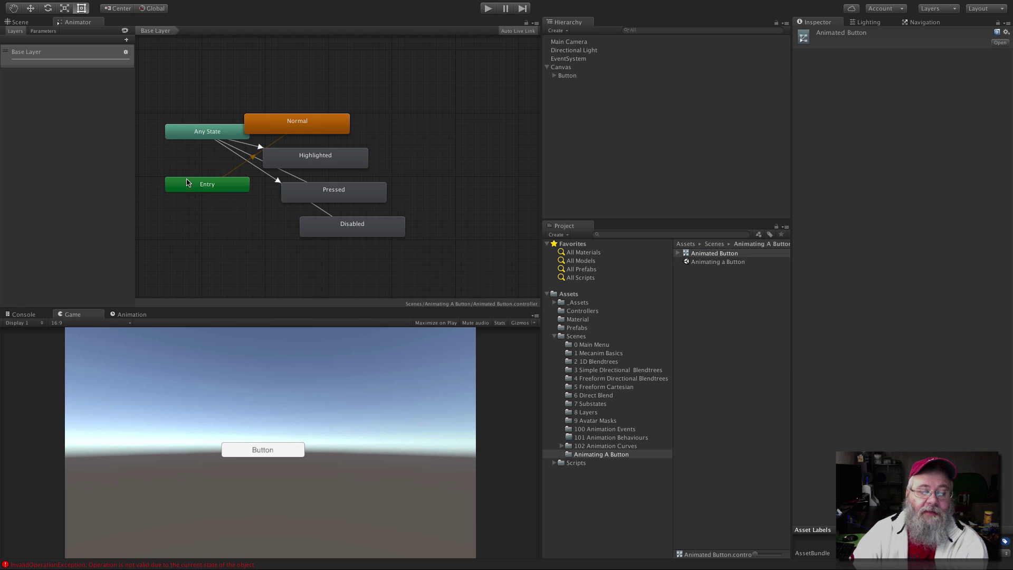
Step: Stack the states in a column: Disabled on top, then Pressed, Highlighted, and Normal at the bottom
left_click_drag(354, 252, 352, 205)
left_click(326, 110)
left_click_drag(386, 157, 329, 56)
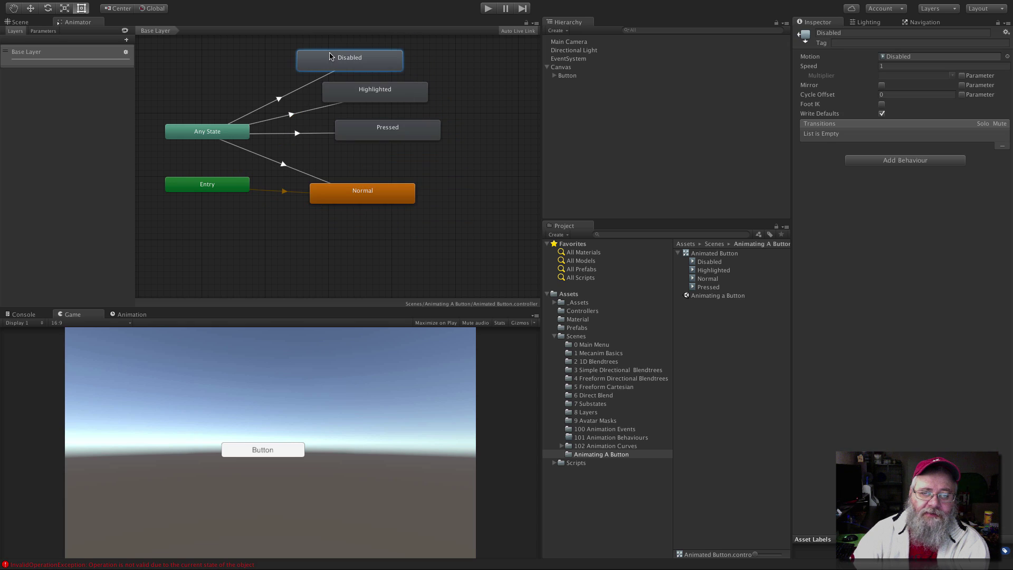
left_click_drag(353, 94, 361, 168)
left_click_drag(376, 131, 352, 132)
left_click_drag(362, 67, 374, 105)
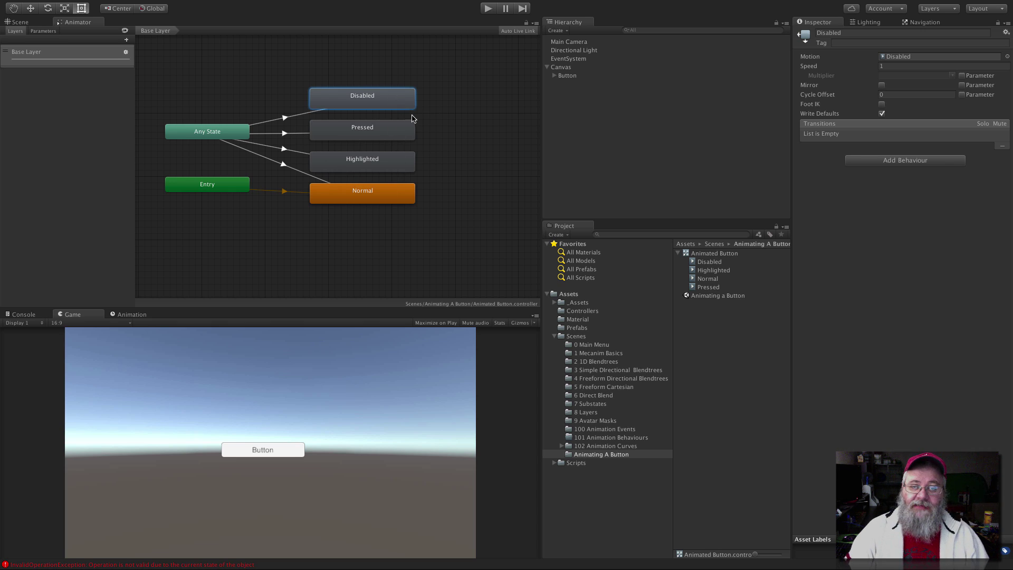
Step: Load the Button's Normal clip in the Animation timeline, then return to the Scene view
left_click(136, 316)
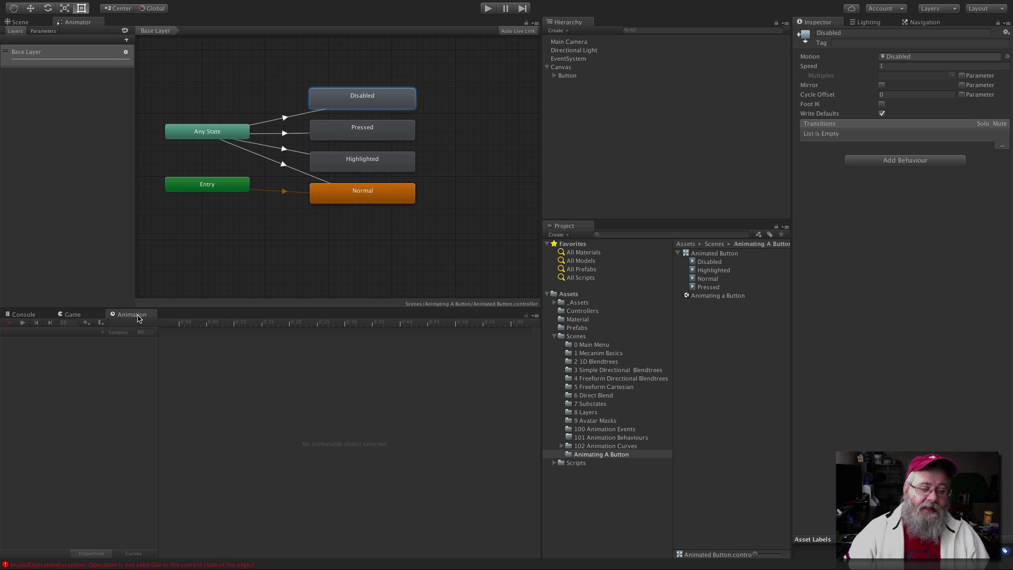
left_click(569, 76)
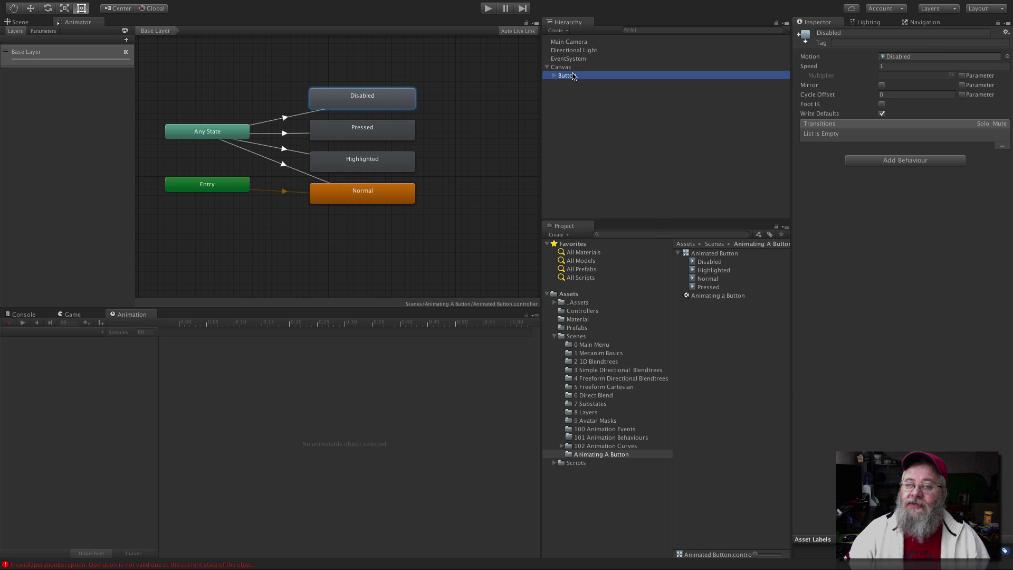
left_click(69, 332)
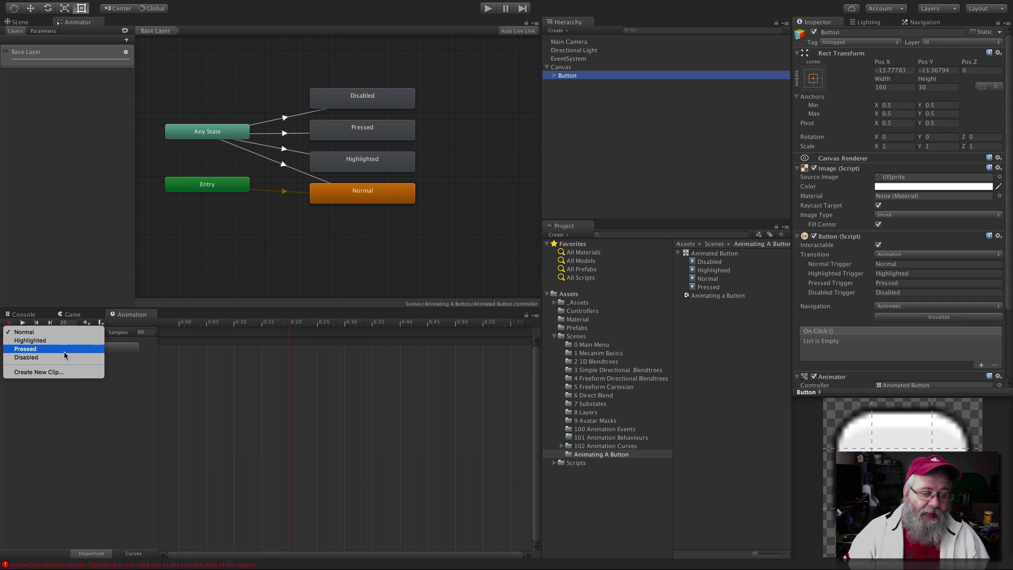
left_click(226, 226)
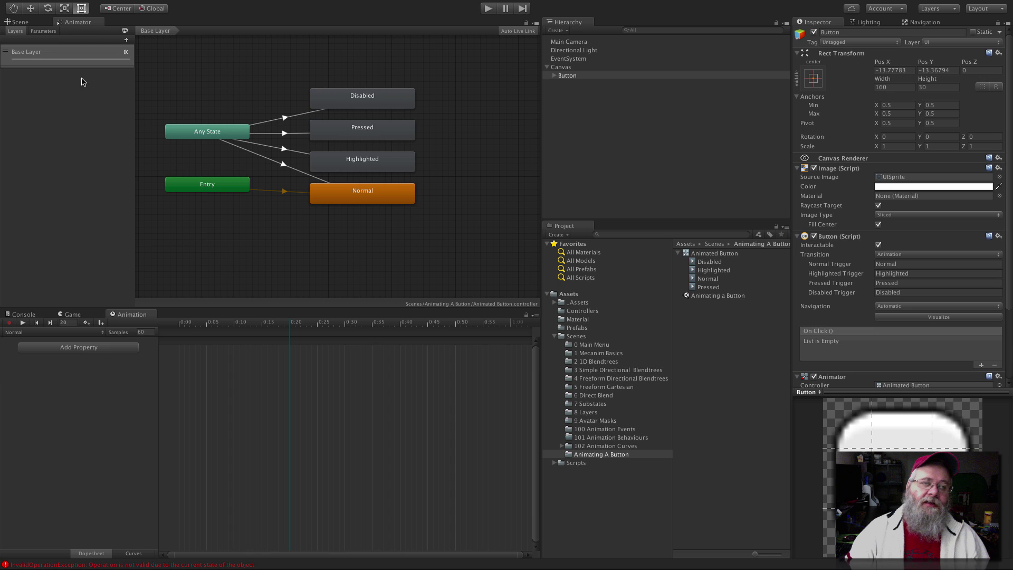
left_click(21, 22)
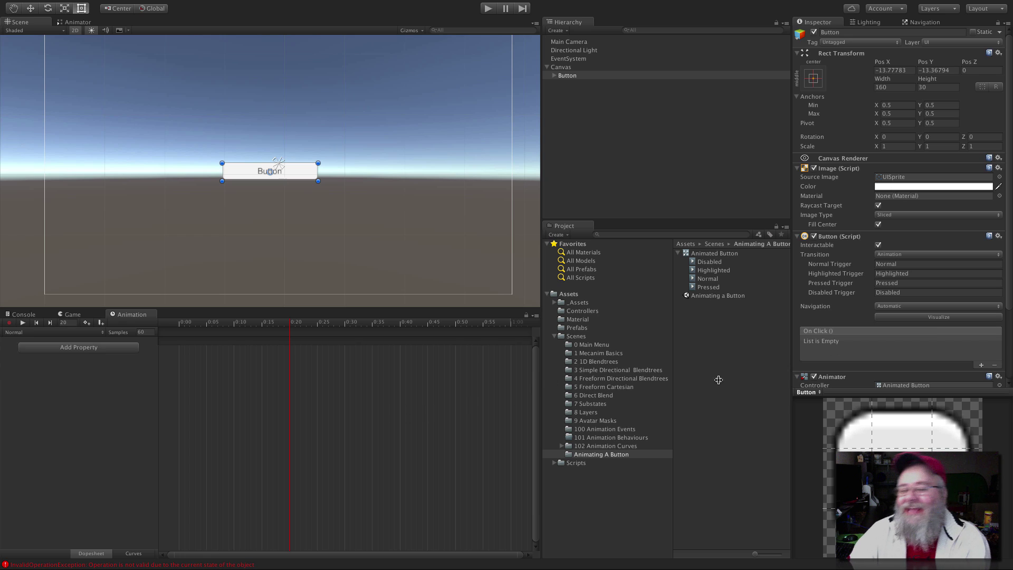
Step: Browse the Button's animatable components for the Normal clip, including Text (Script), and reopen the property list
left_click(77, 349)
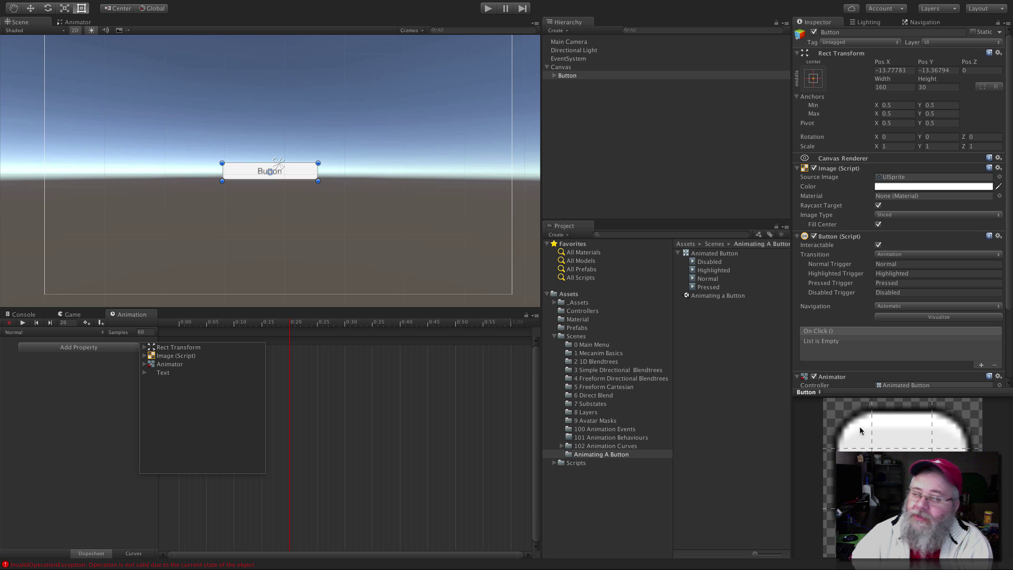
scroll(881, 245, "down", 4)
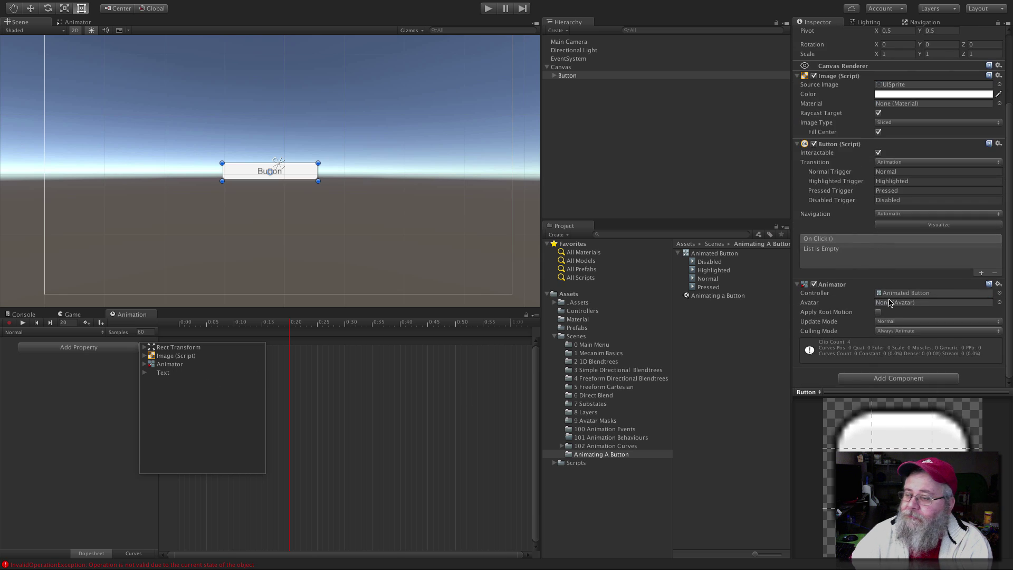
scroll(891, 301, "up", 1)
scroll(865, 327, "up", 4)
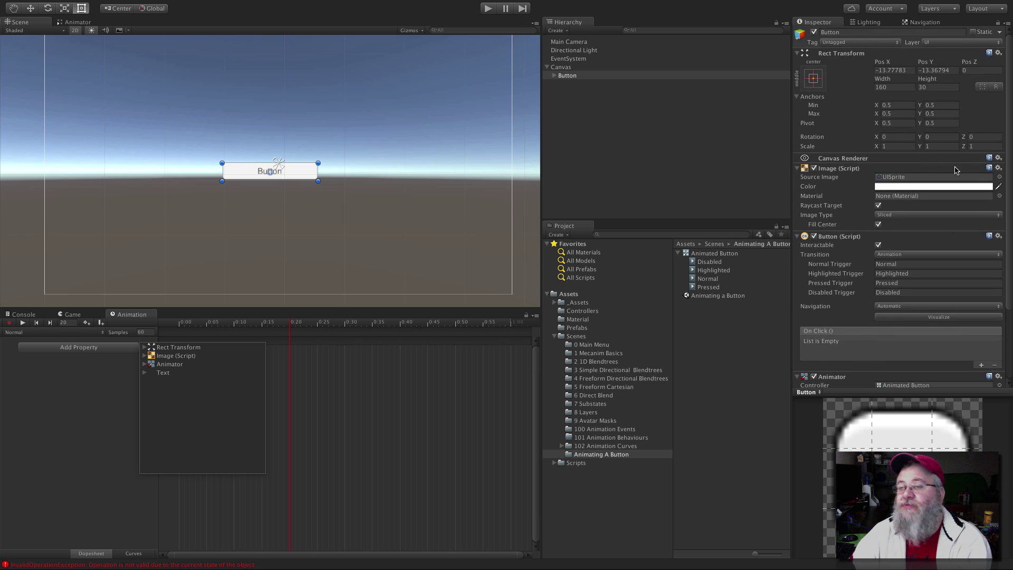
left_click(144, 372)
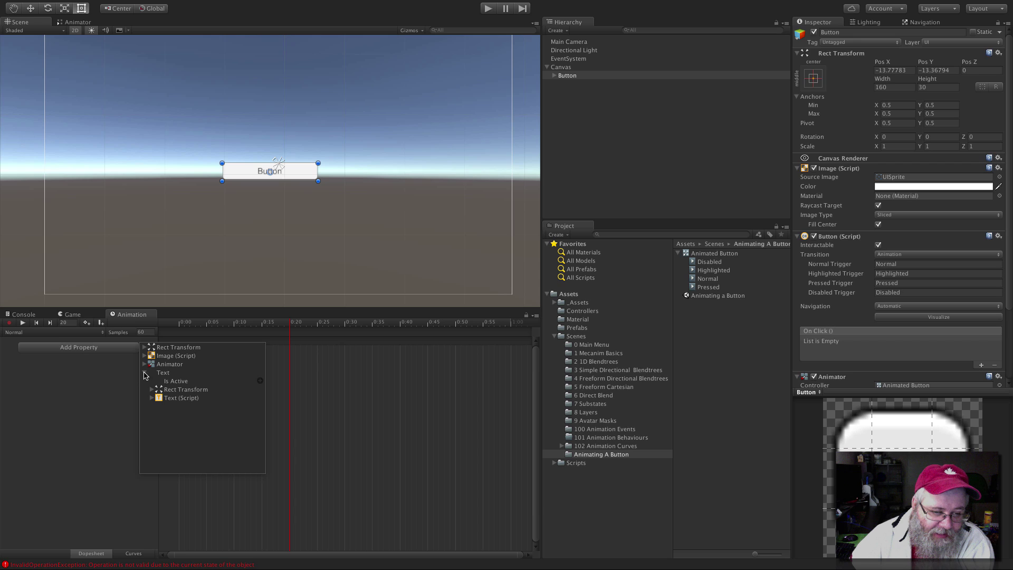
left_click(152, 398)
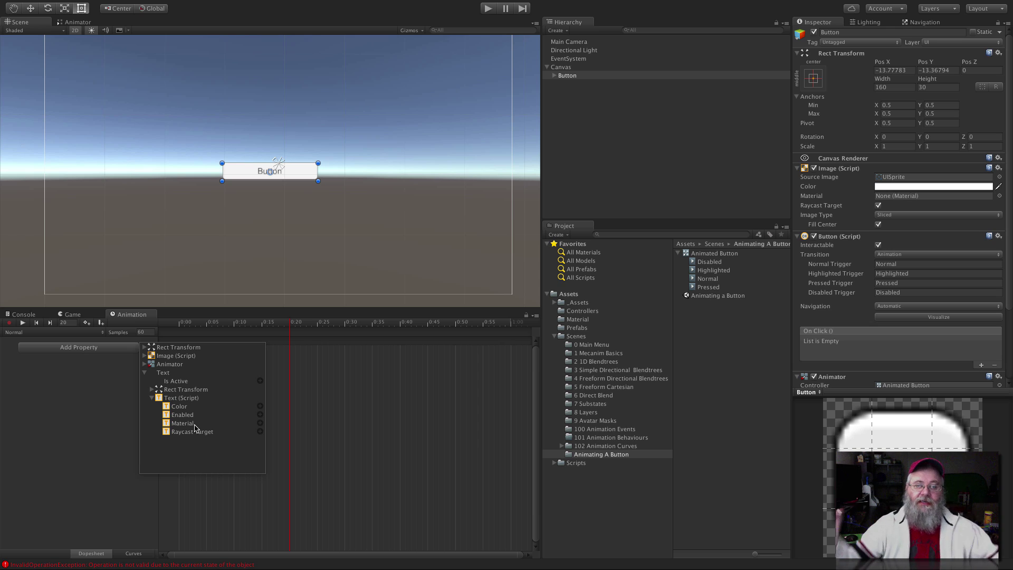
left_click(91, 414)
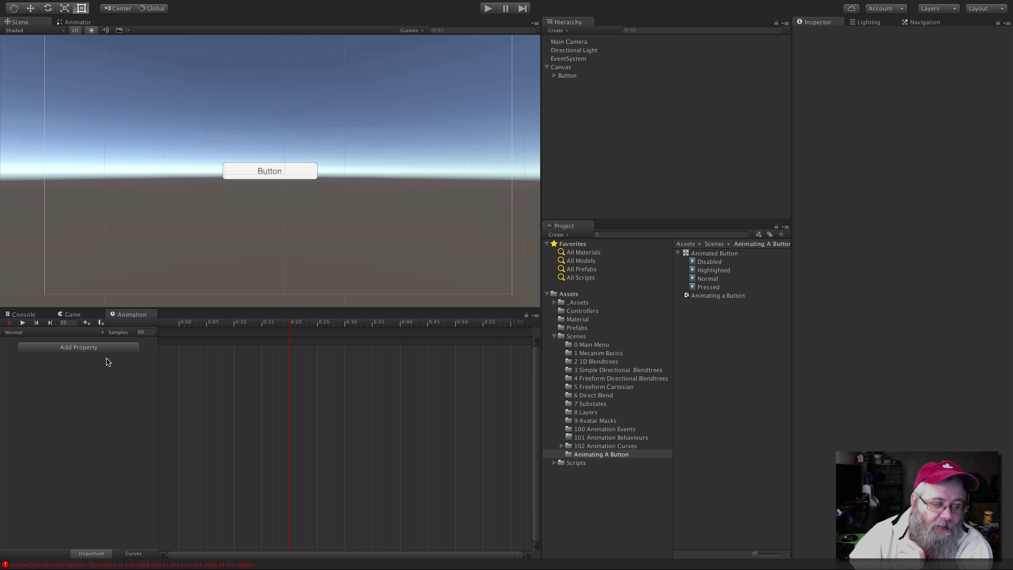
left_click(105, 350)
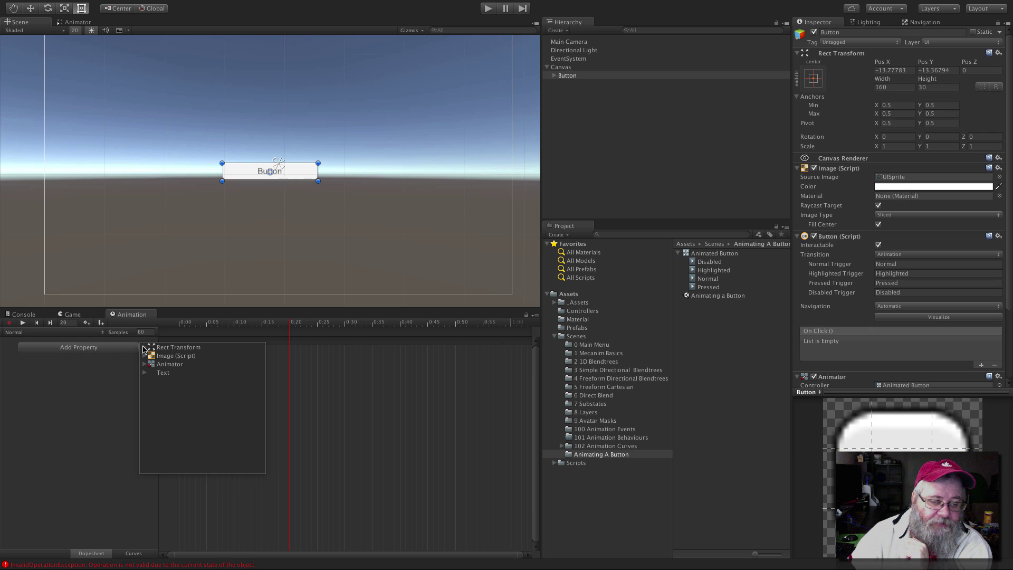
Step: Add Rect Transform Scale to the Normal clip with keys at 0:00, 0:10 and 0:20, peaking at 1.5
left_click(144, 347)
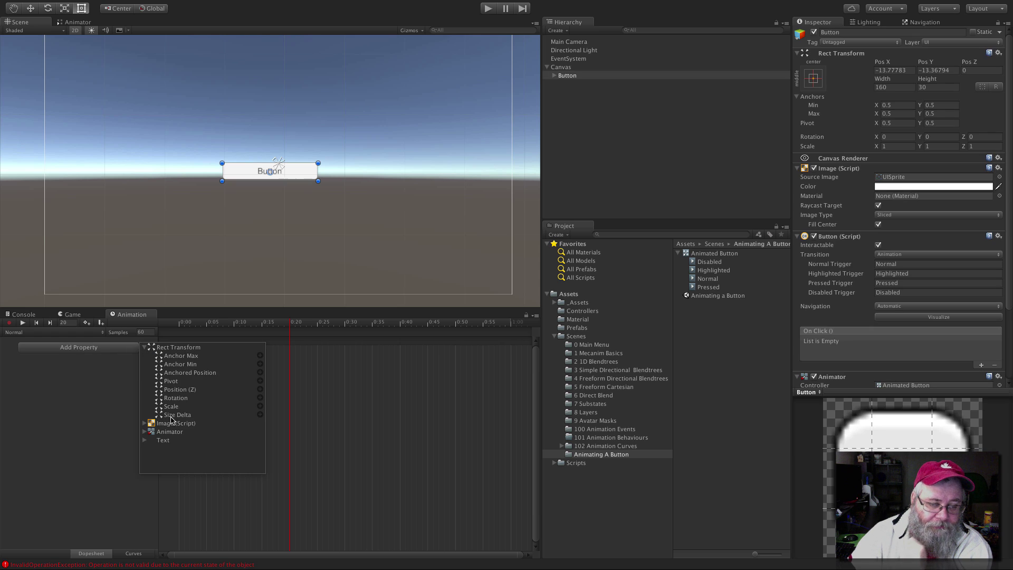
left_click(260, 409)
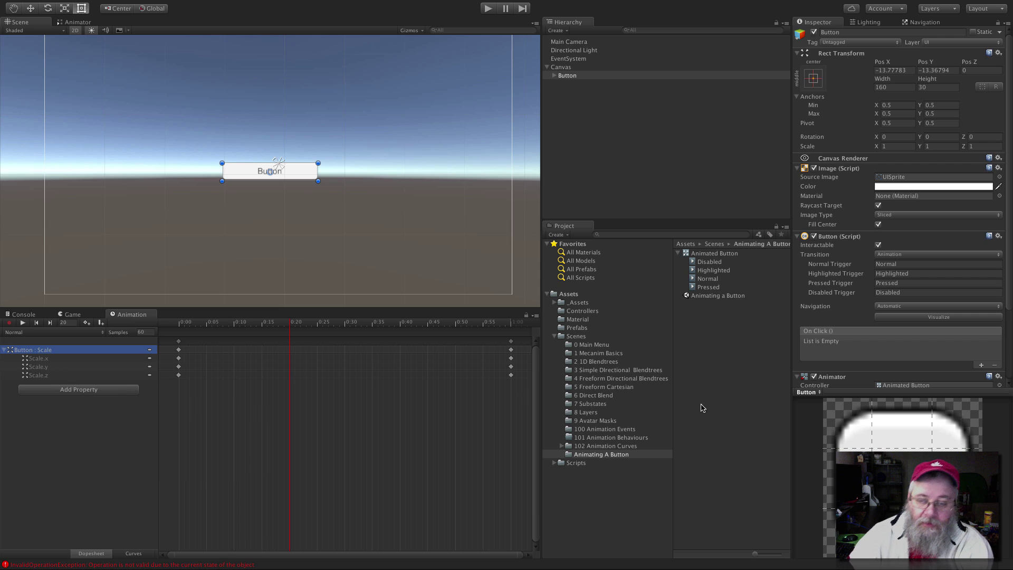
left_click(178, 342)
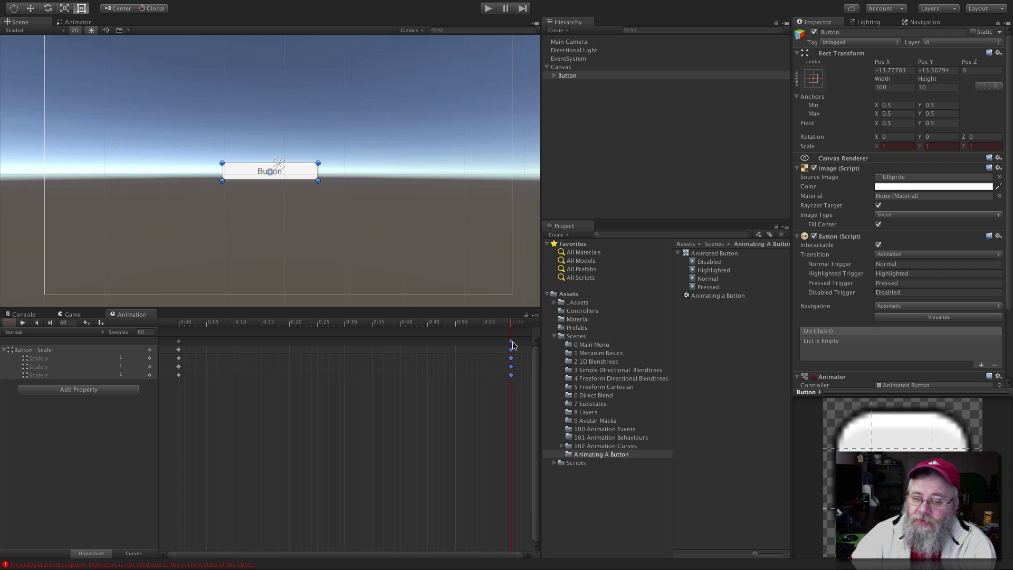
left_click_drag(512, 345, 232, 324)
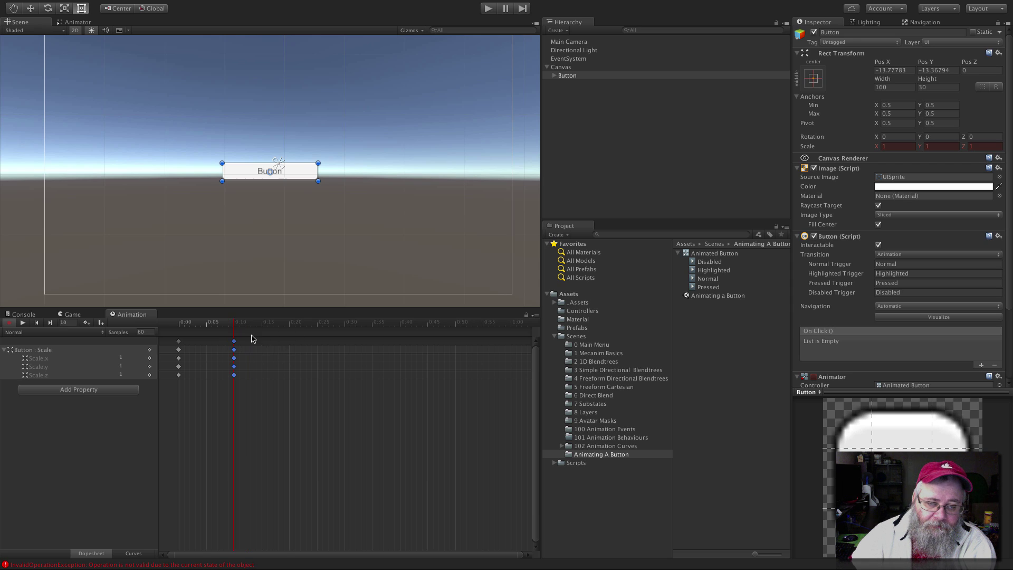
left_click_drag(241, 328, 283, 344)
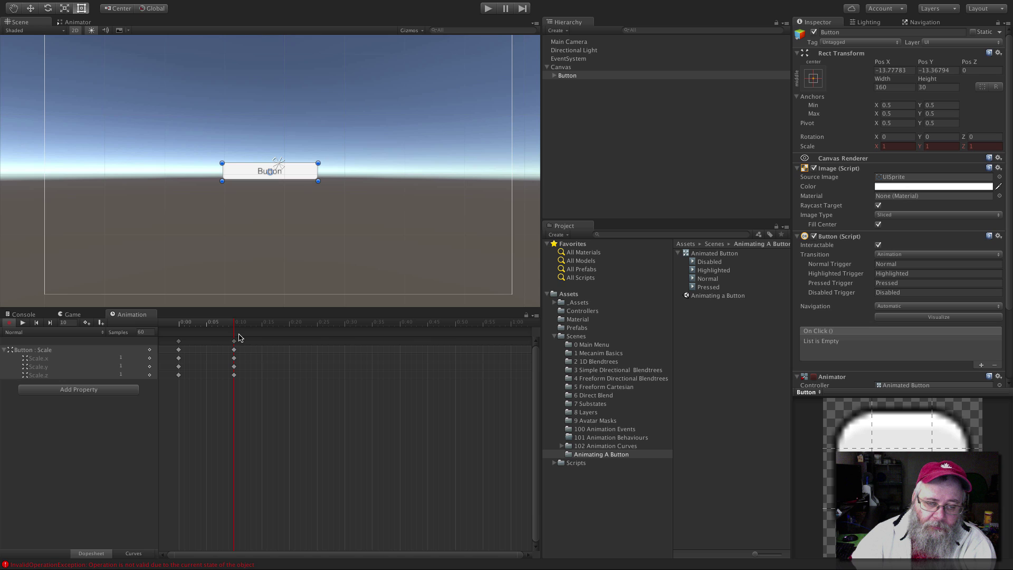
left_click(290, 324)
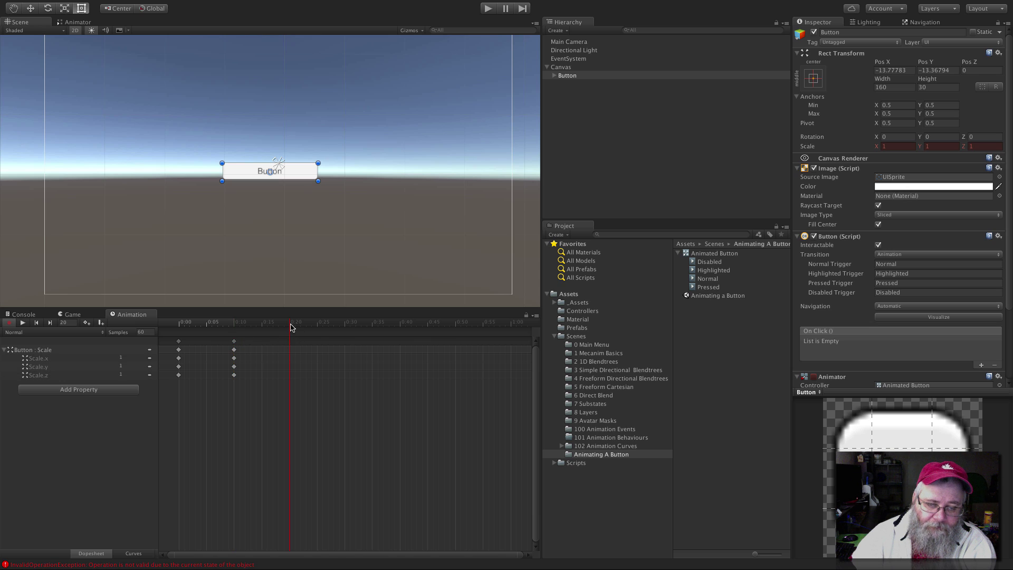
right_click(289, 350)
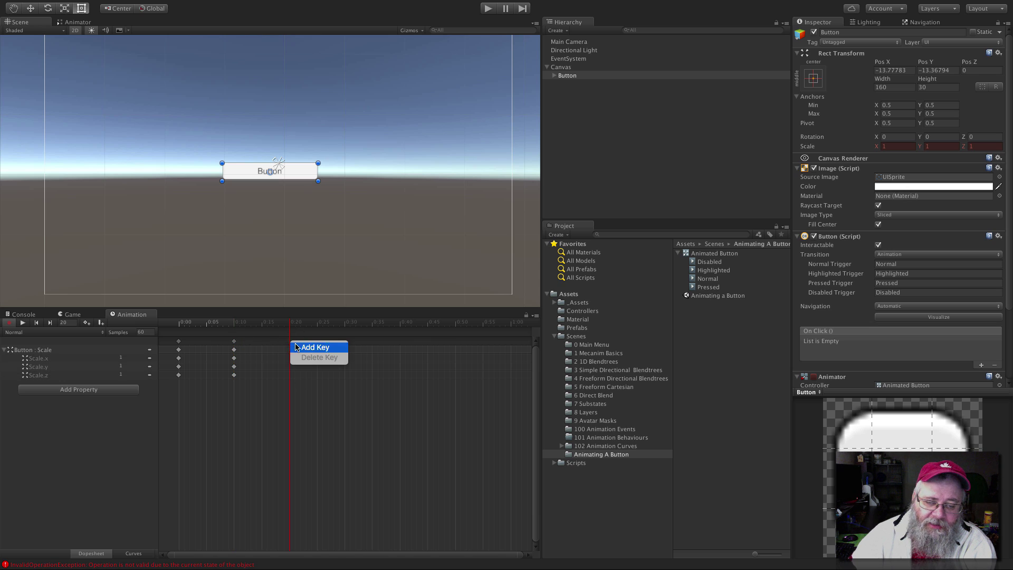
left_click(296, 345)
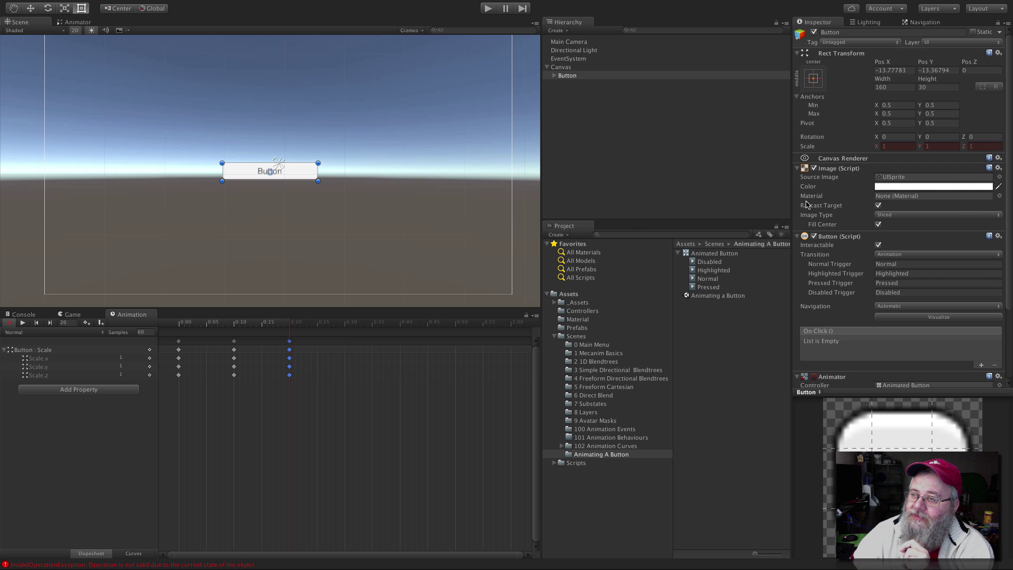
left_click(234, 340)
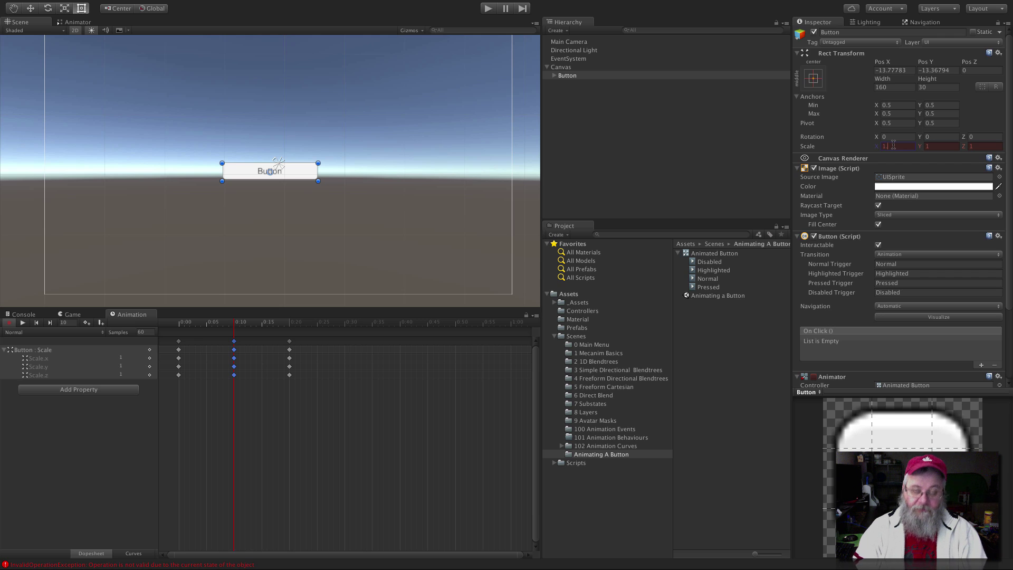
type(".5")
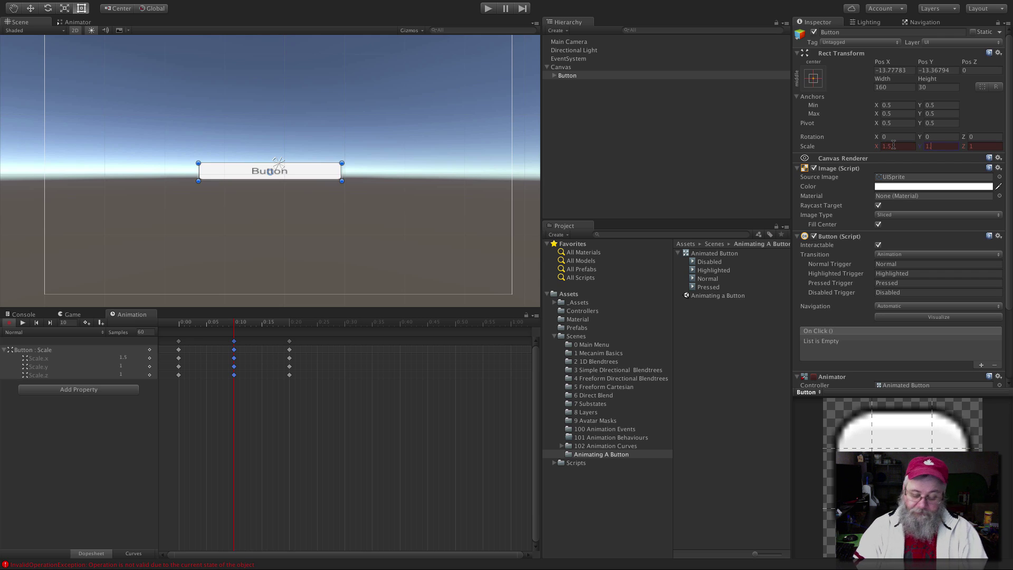
type(".5")
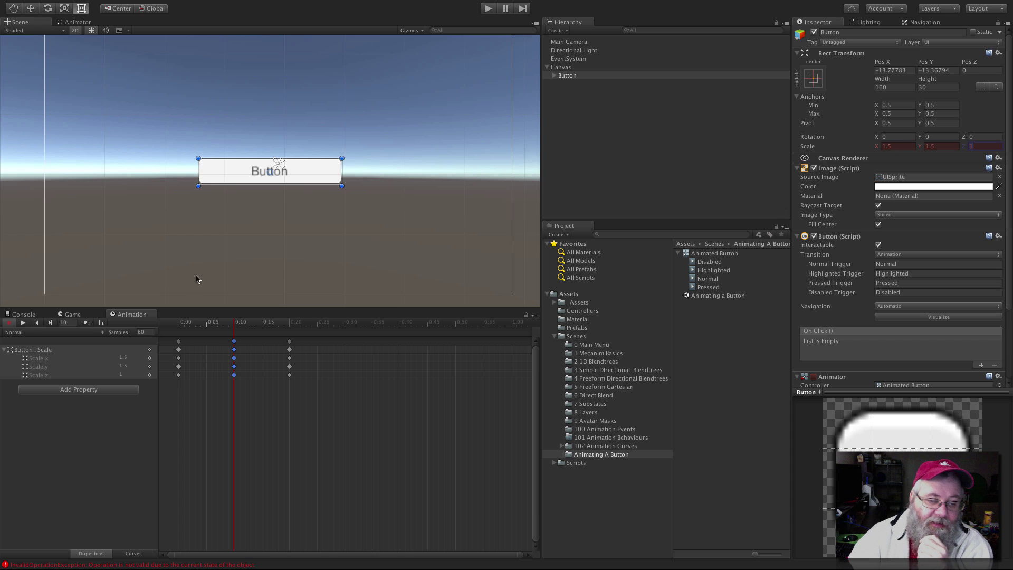
Step: Preview the Normal clip's scale pulse in dopesheet and curve views, then test it in Play mode
left_click(9, 323)
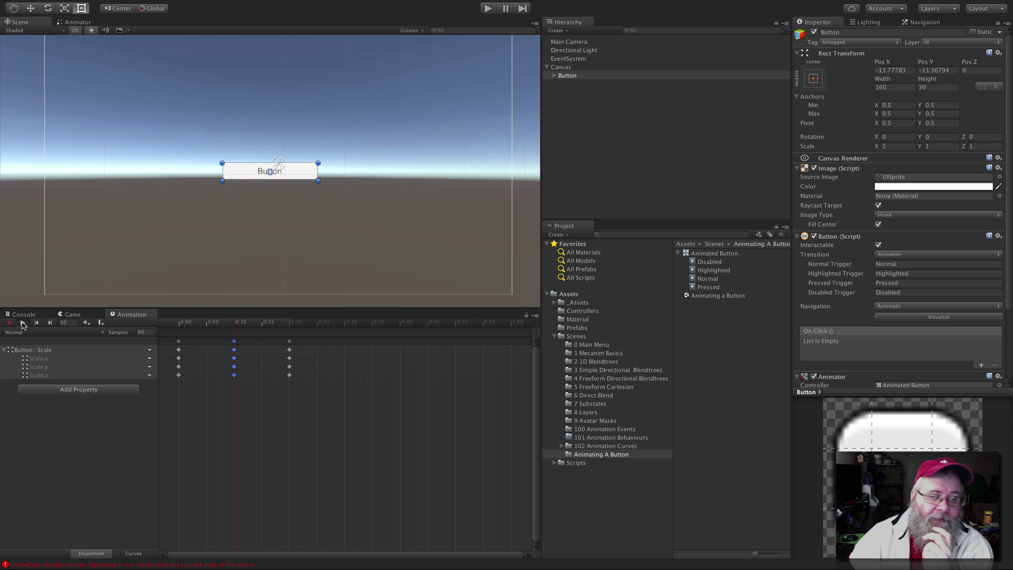
left_click(23, 322)
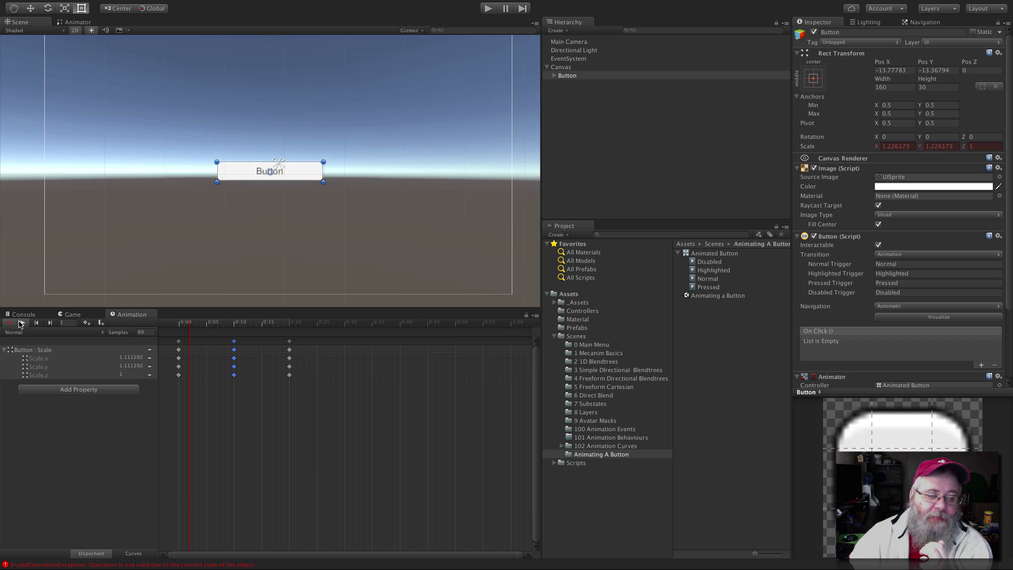
left_click(132, 553)
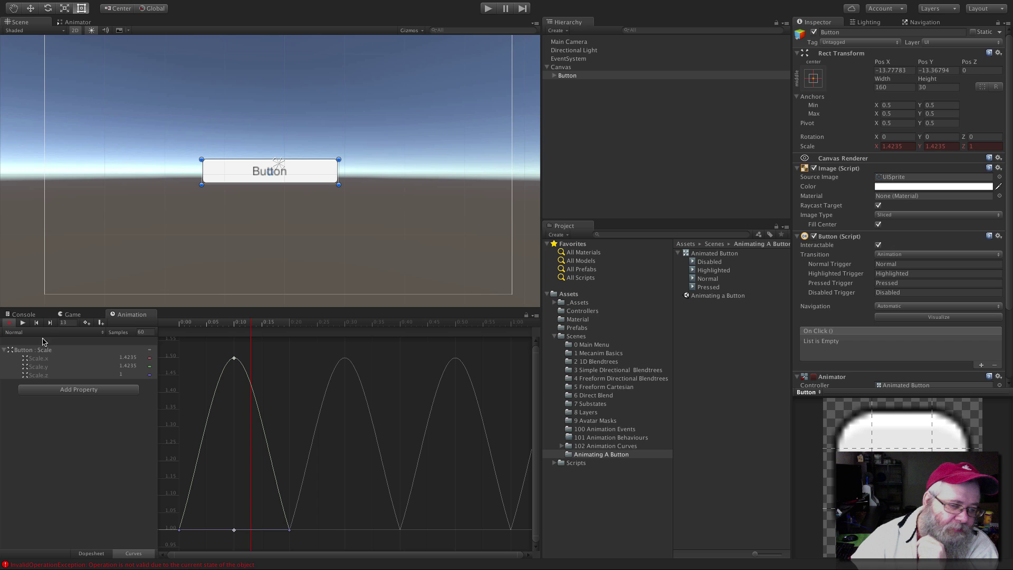
left_click(92, 553)
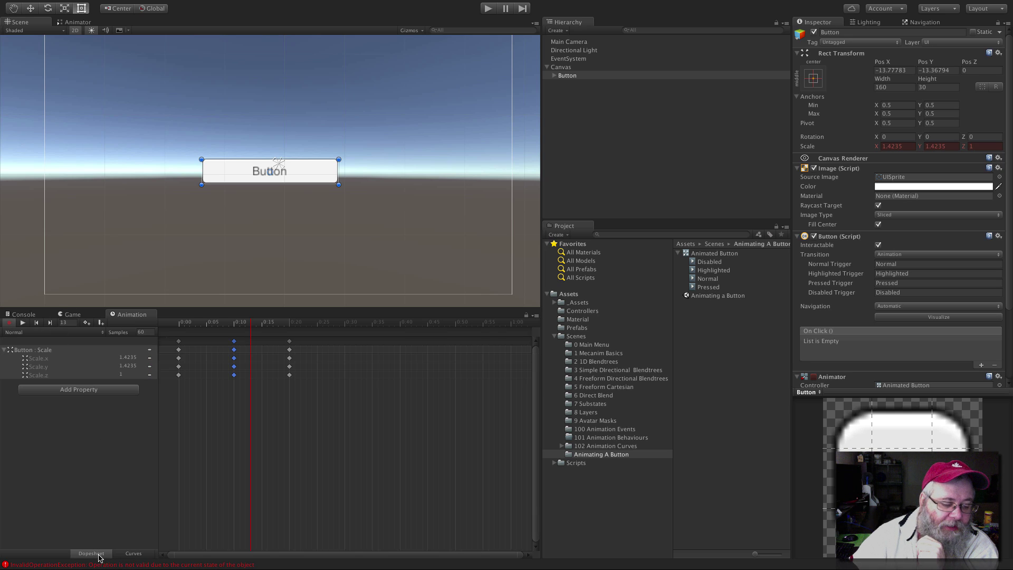
left_click(9, 322)
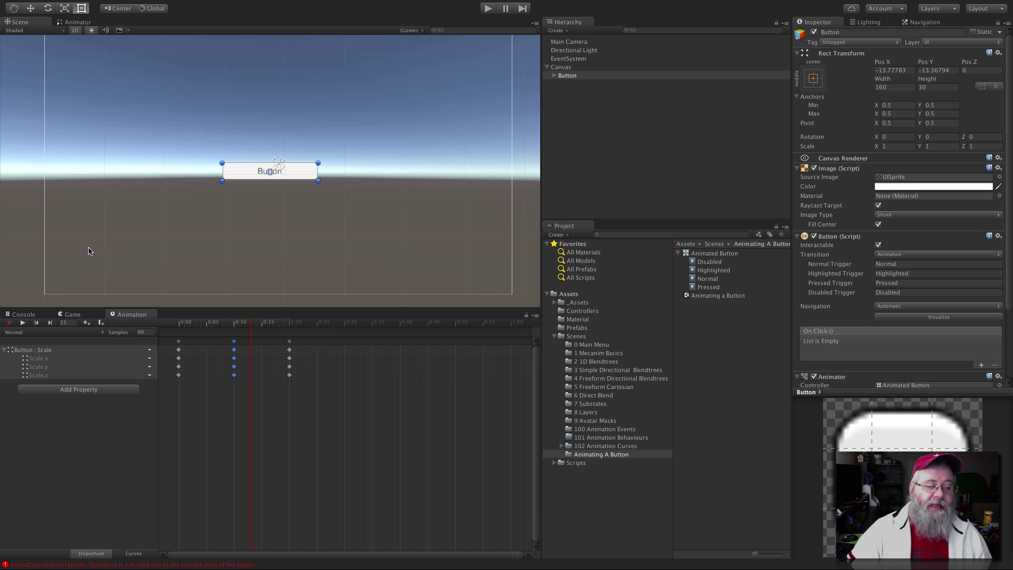
left_click(488, 8)
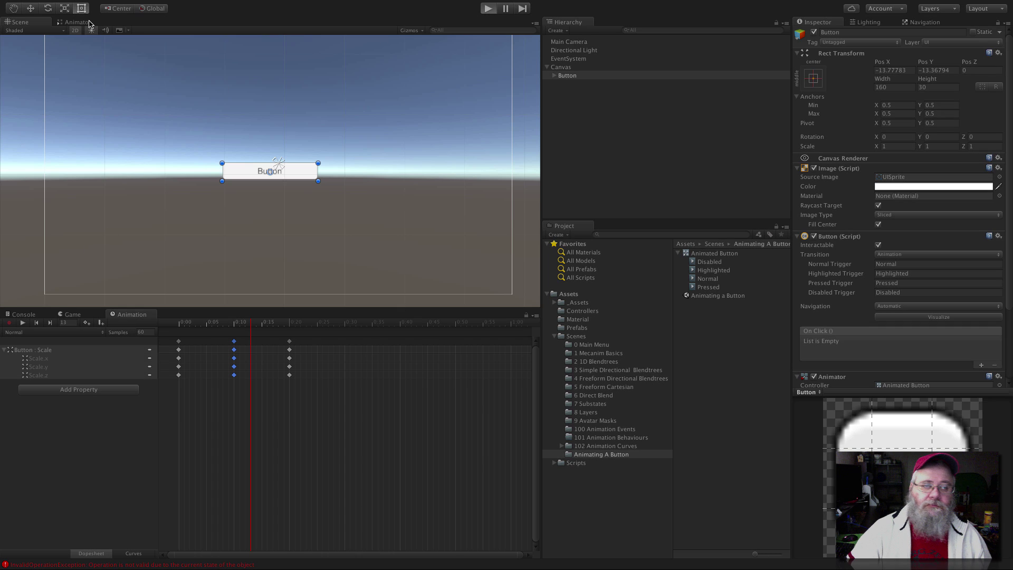
Step: Stop Play mode, delete the Normal clip's 0:10 and 0:20 scale keys, and select the Pressed state
left_click(88, 22)
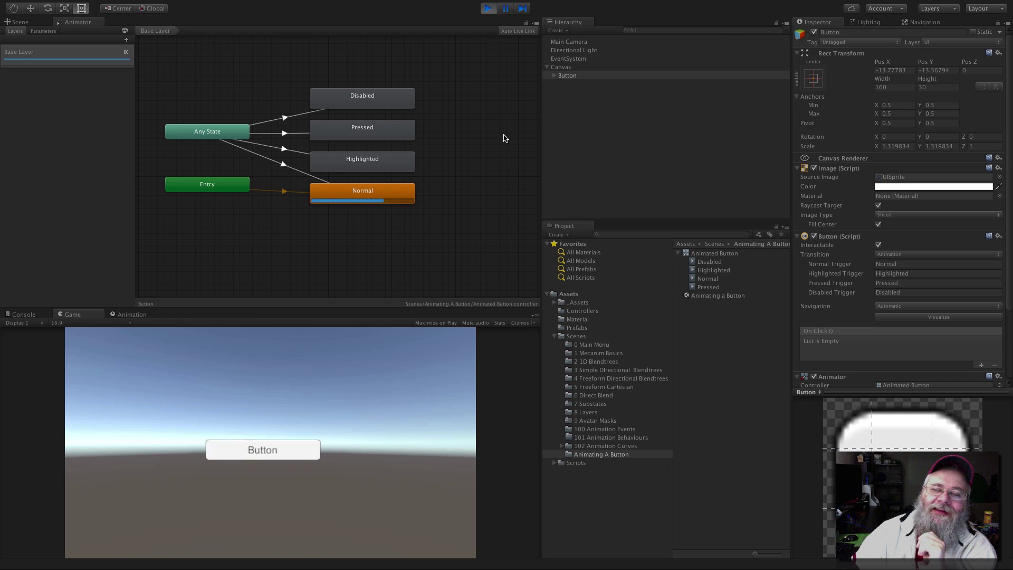
left_click(488, 9)
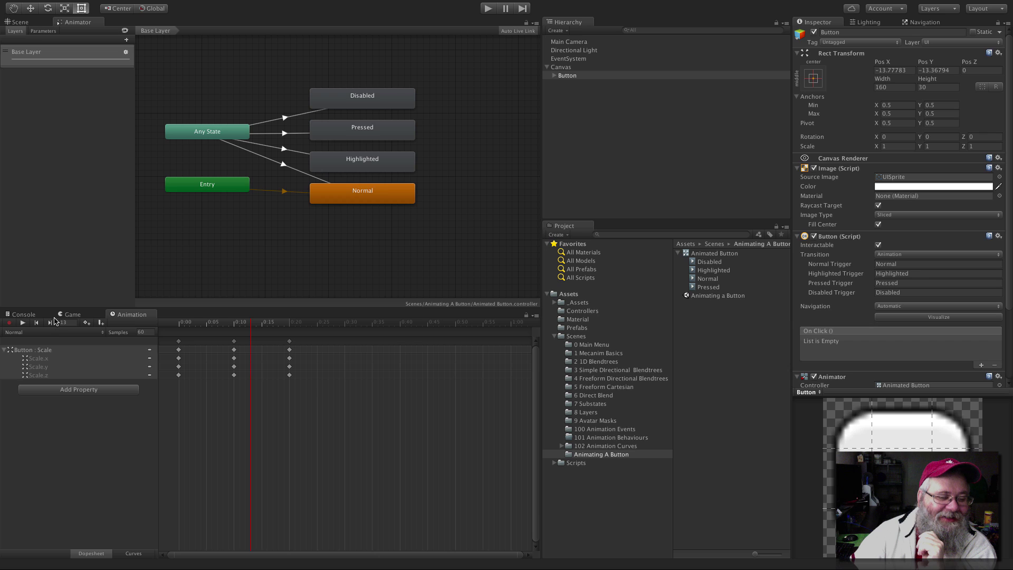
left_click(234, 341)
key("Delete")
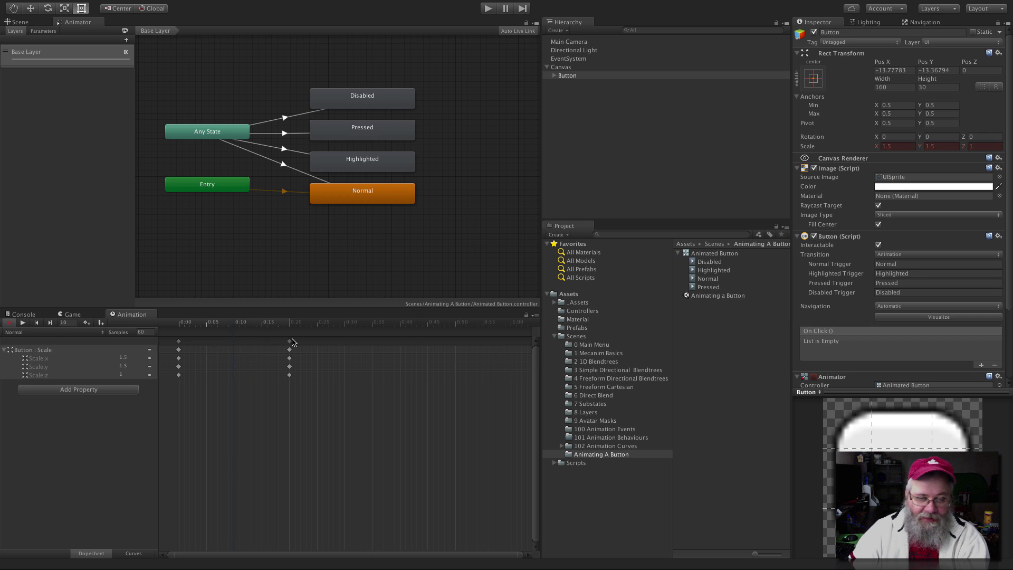
key("Delete")
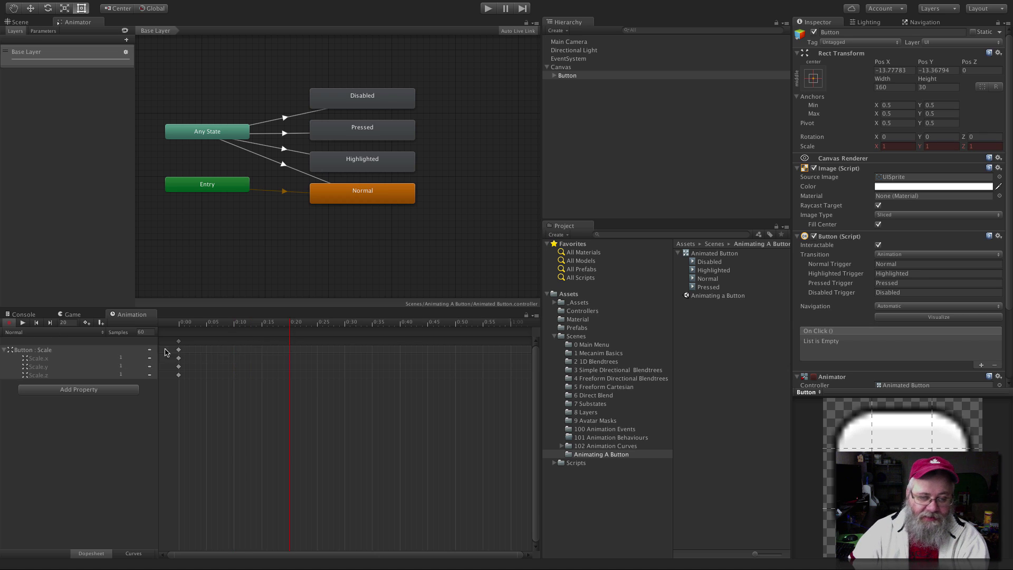
left_click(373, 134)
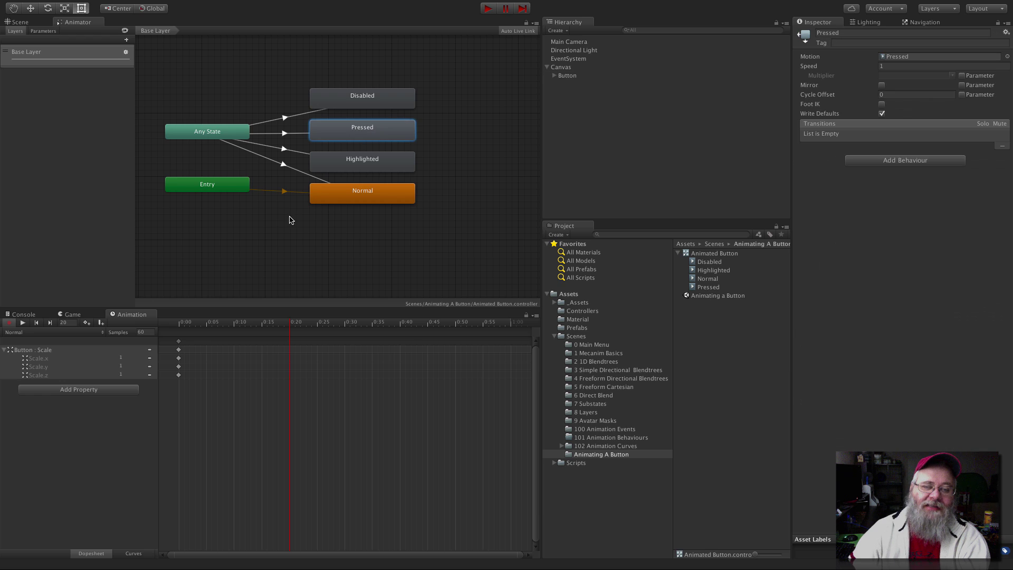
Step: Switch the Animation window to editing the Pressed clip
left_click(235, 323)
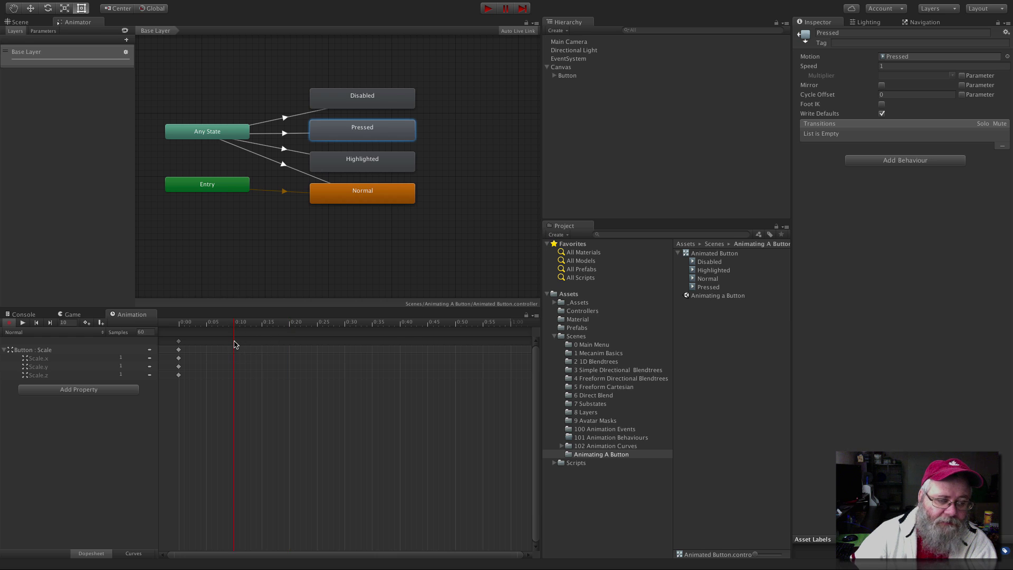
right_click(235, 344)
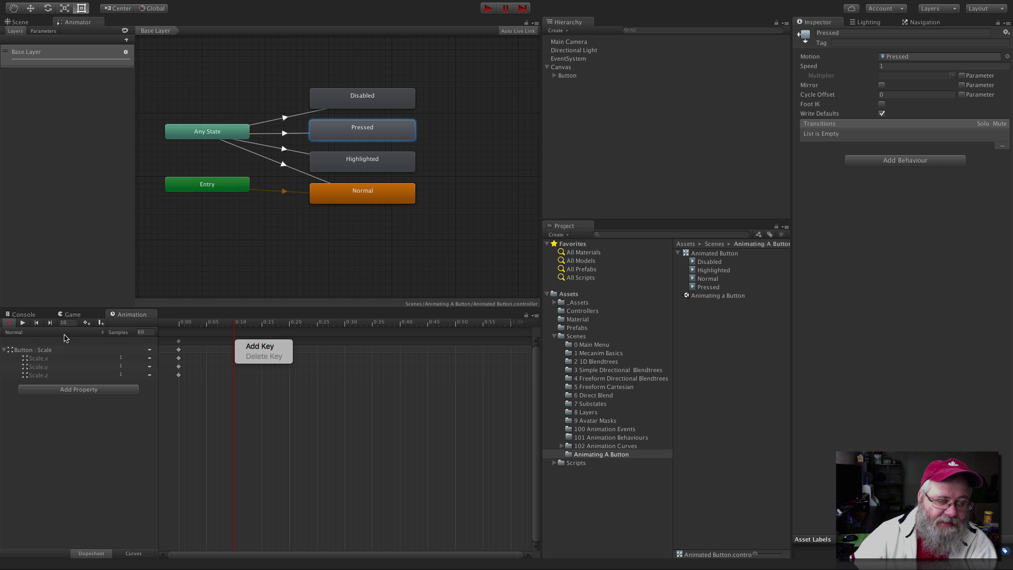
left_click(23, 335)
left_click(27, 333)
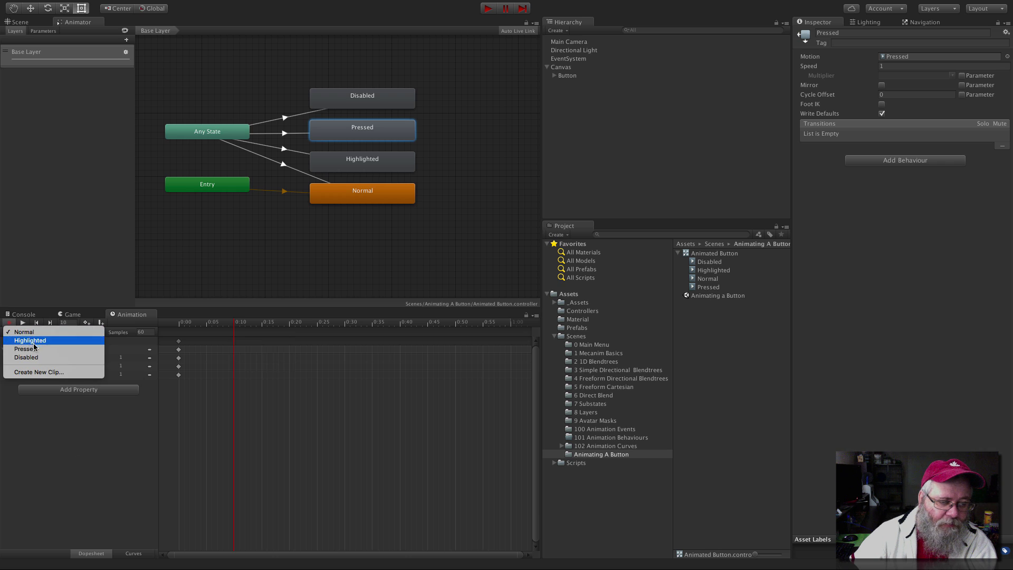
left_click(27, 348)
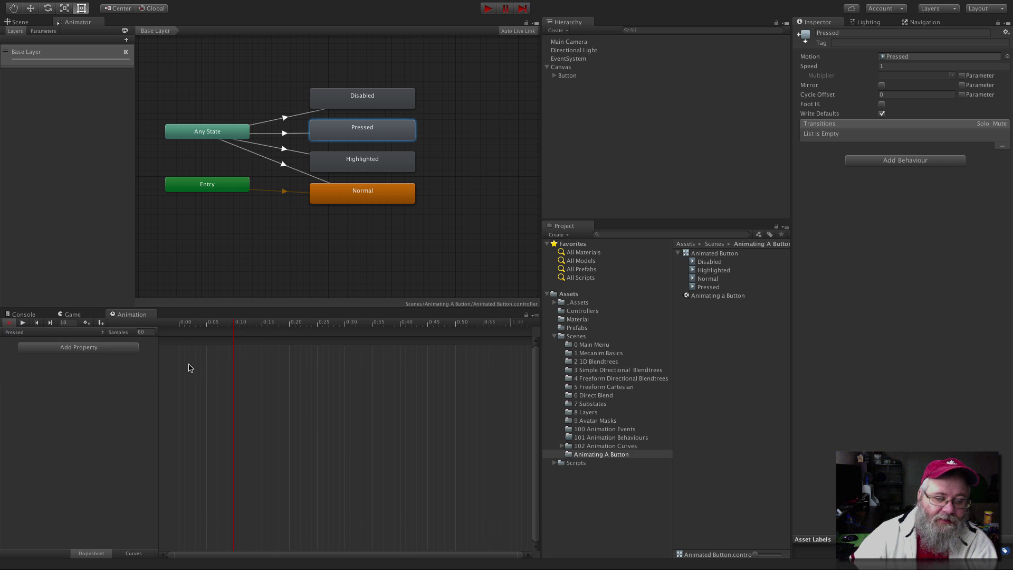
Step: Add Rect Transform Scale to the Pressed clip with keys at 0:00, 0:10 and 0:20
left_click(40, 346)
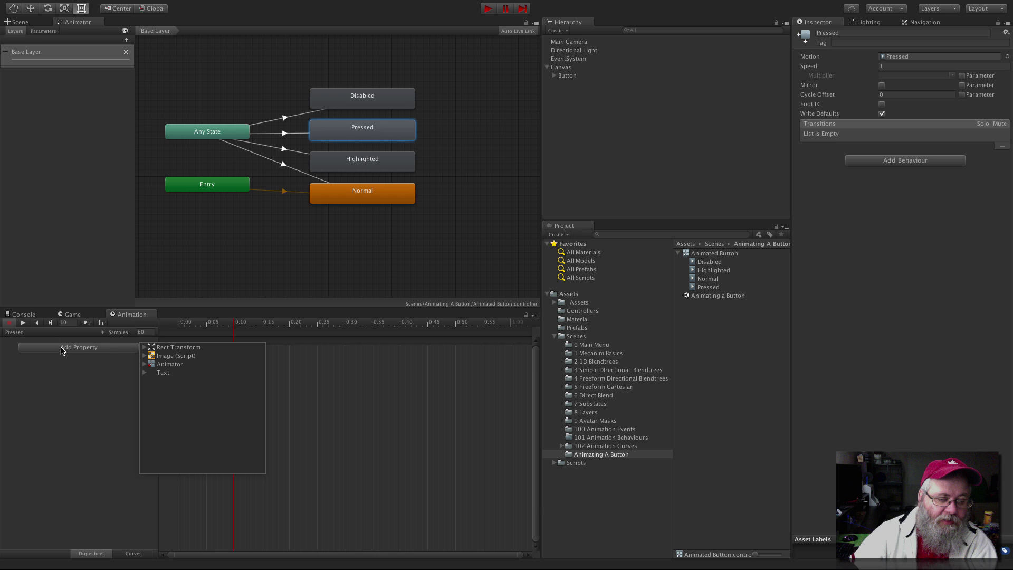
left_click(144, 348)
left_click(173, 407)
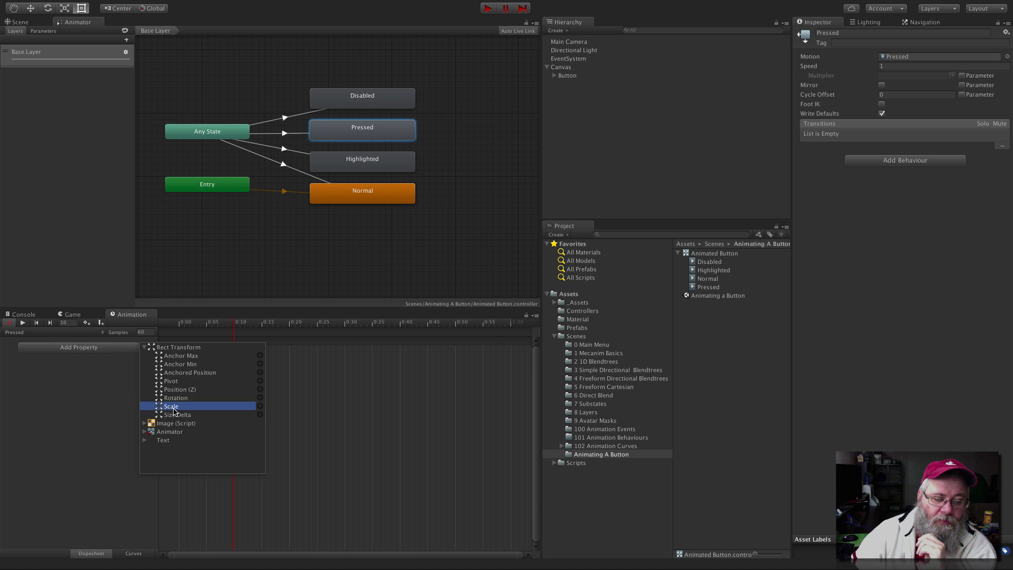
left_click(260, 407)
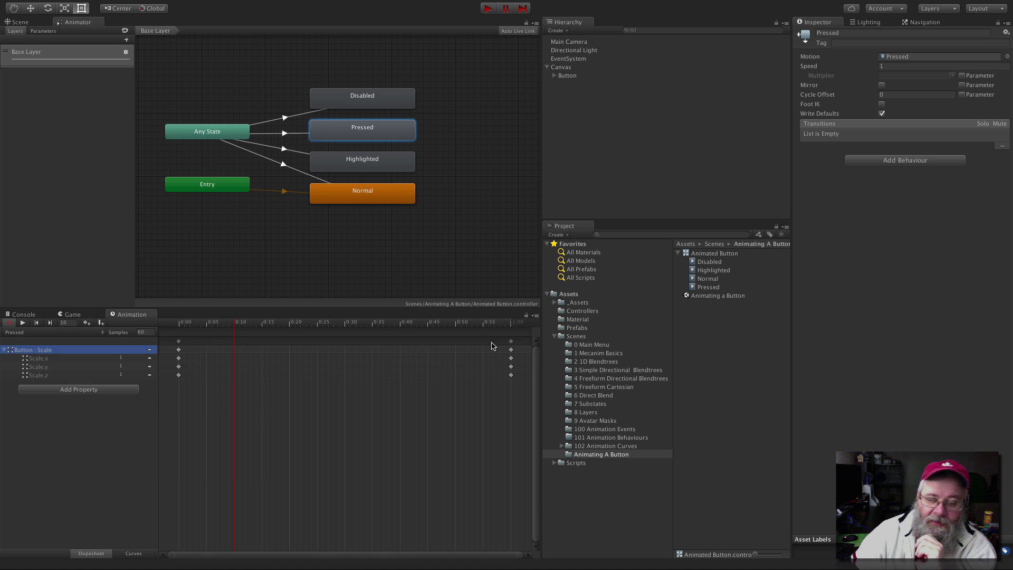
left_click_drag(511, 347, 234, 347)
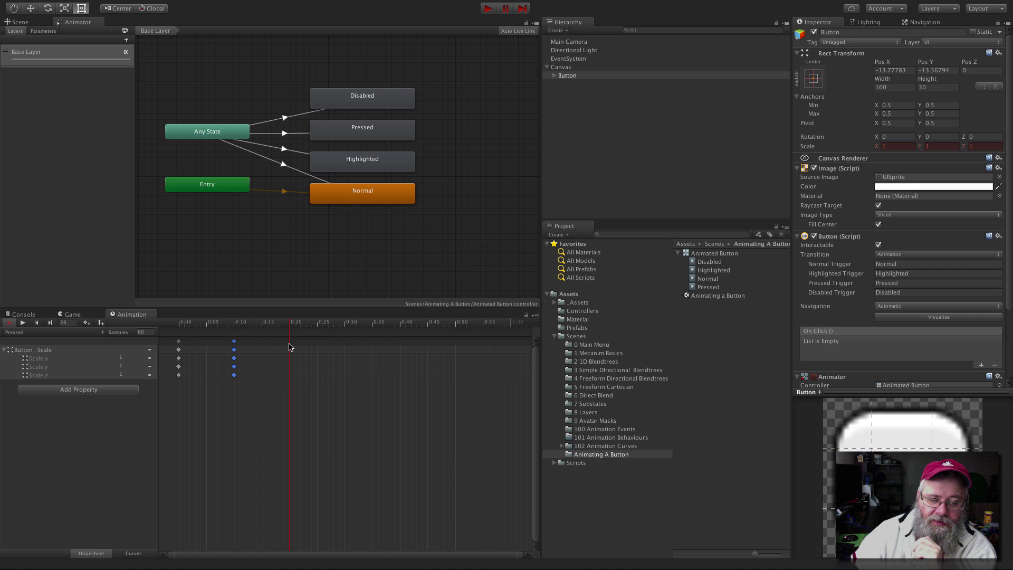
right_click(289, 346)
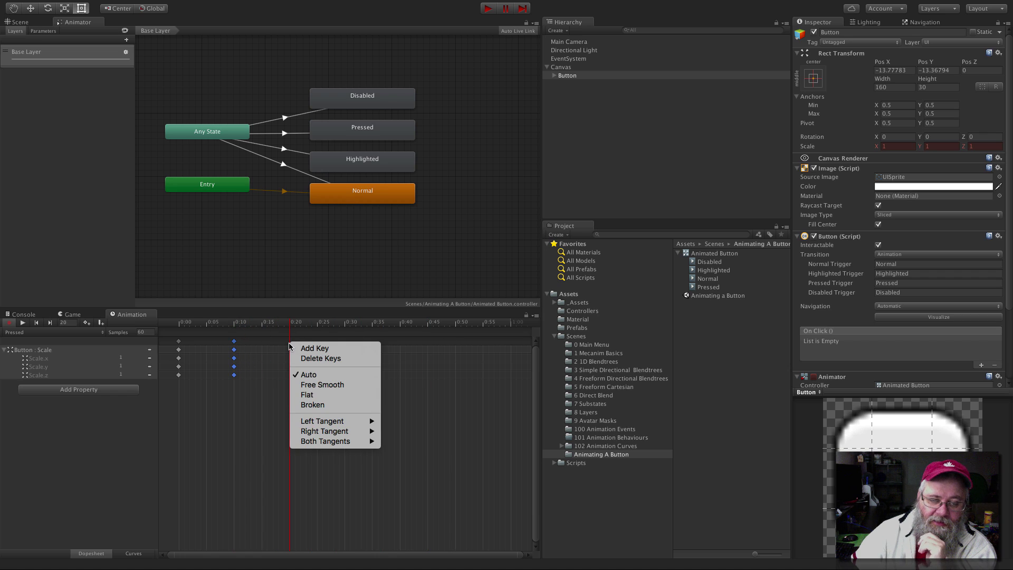
left_click(315, 348)
Step: Set Scale X and Y to 1.5 at 0:10, preview the bounce, and stop recording before play-testing
left_click(234, 341)
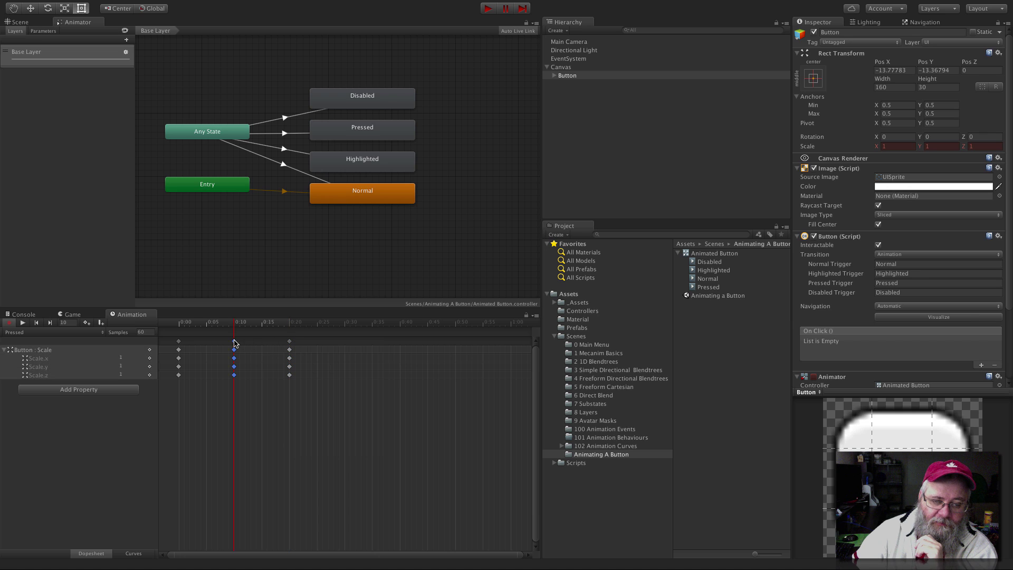
left_click(897, 147)
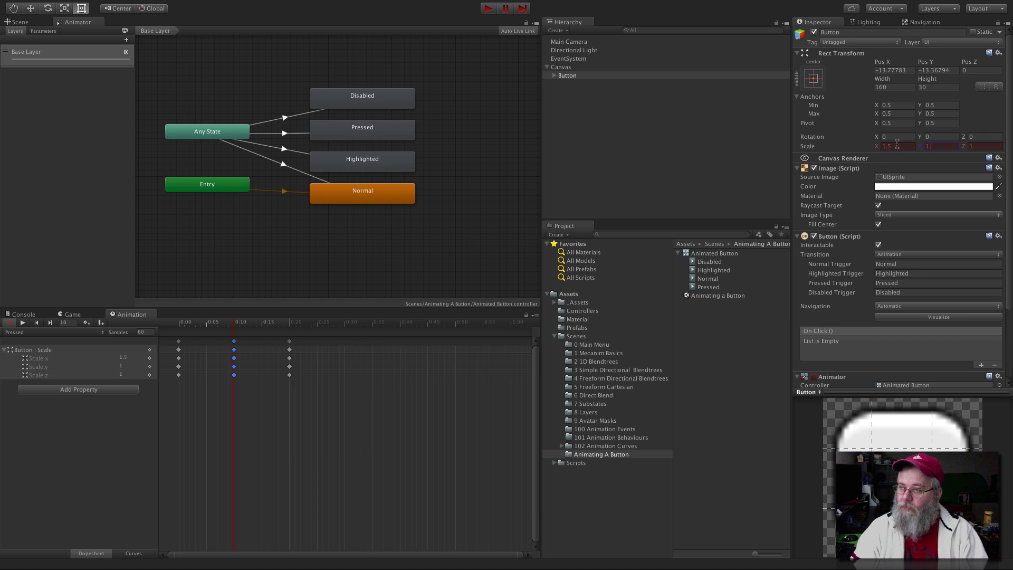
key("Tab")
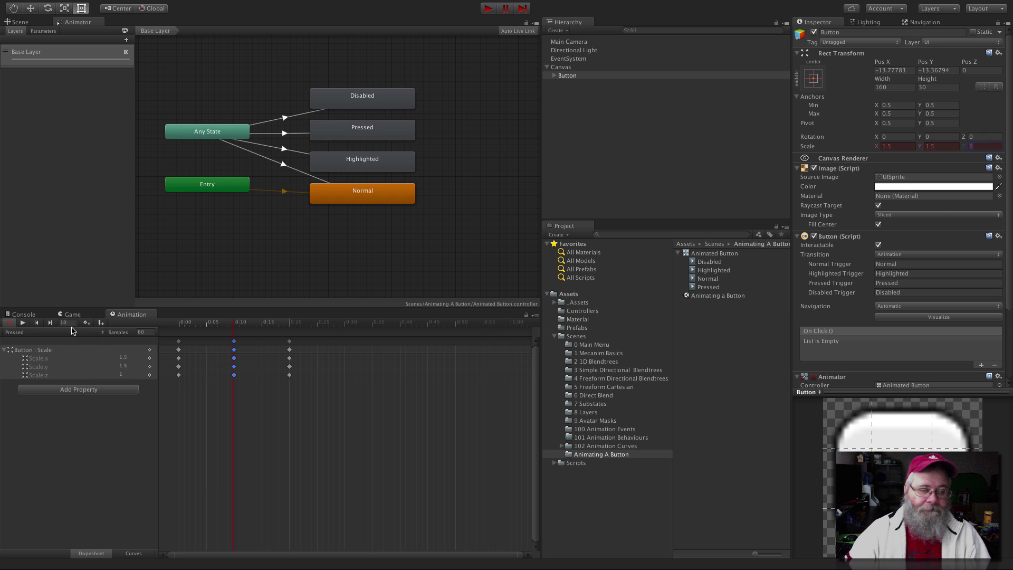
left_click(23, 323)
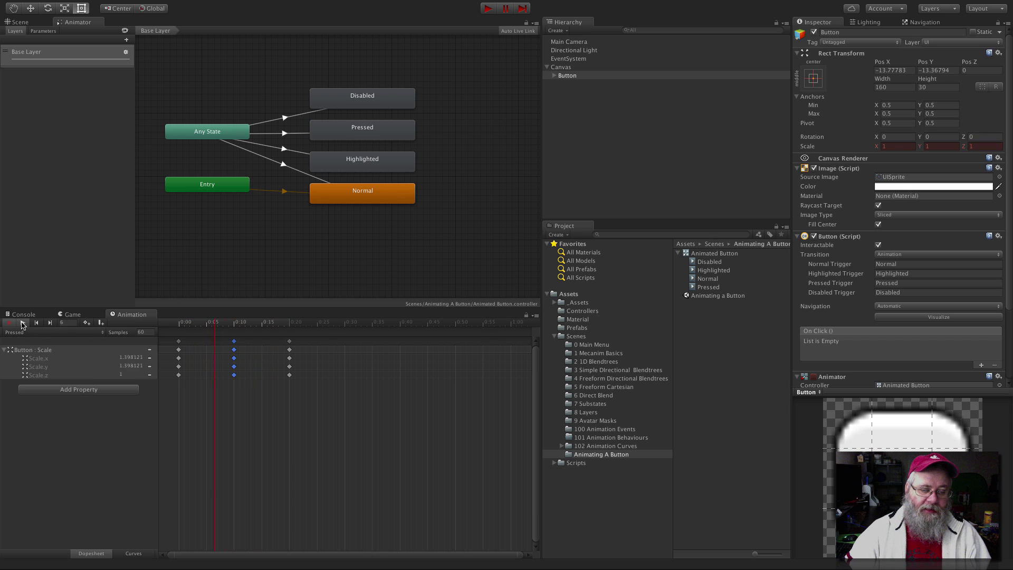
left_click(33, 22)
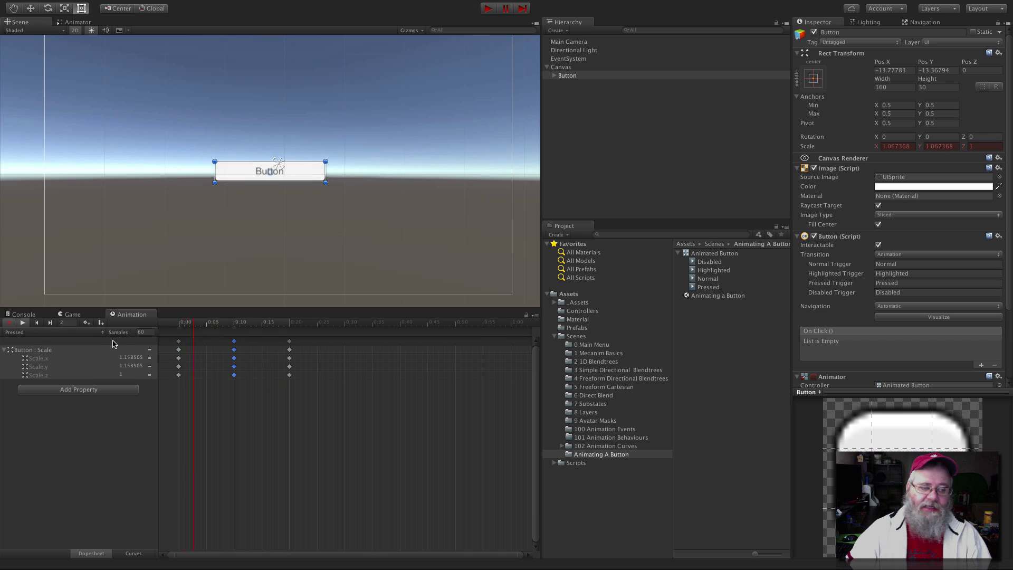
left_click(23, 323)
left_click(9, 323)
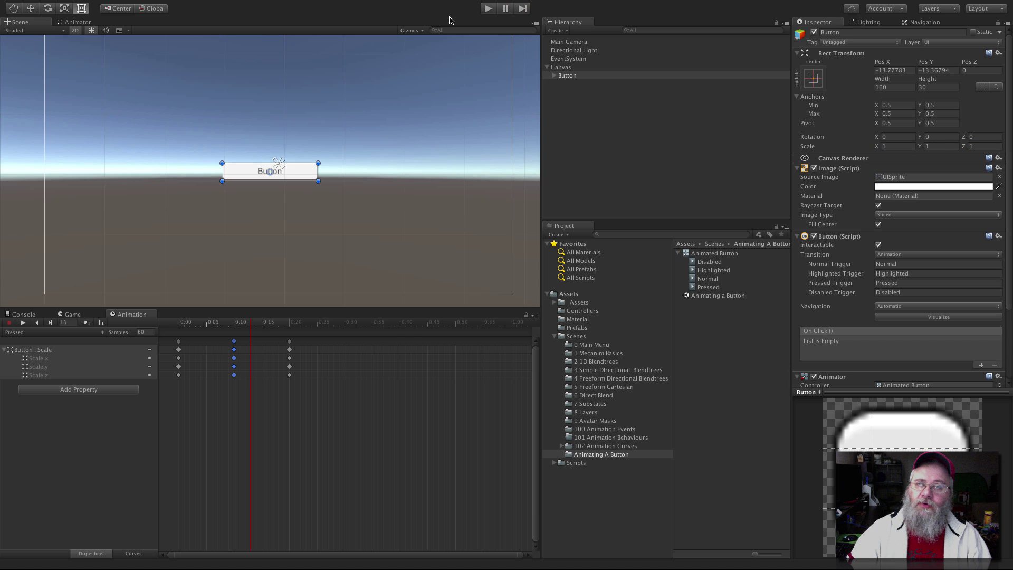
left_click(483, 8)
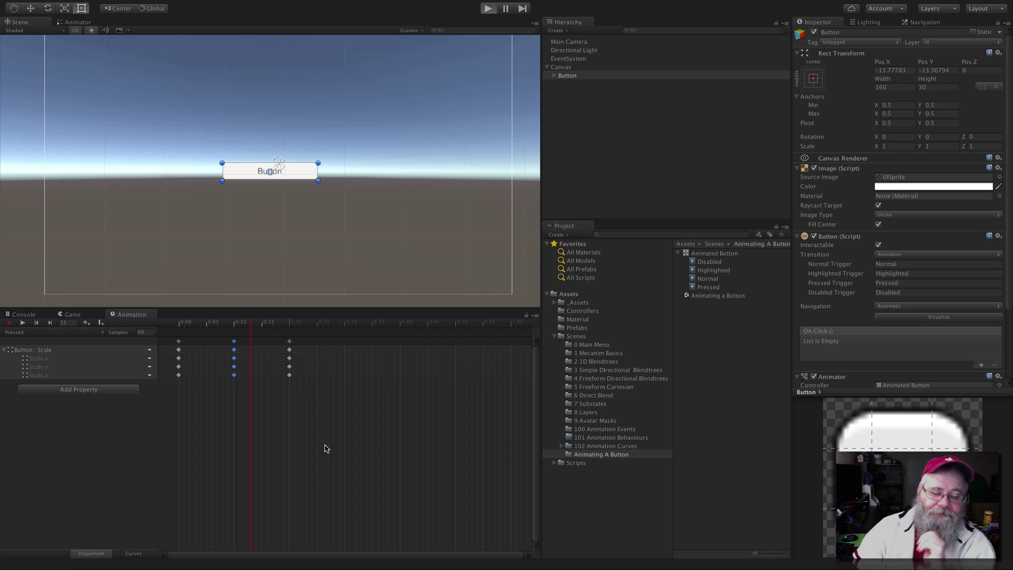
Step: Play-test the button with the Animator's Parameters tab visible, pressing it in the Game view, then exit Play mode
left_click(91, 24)
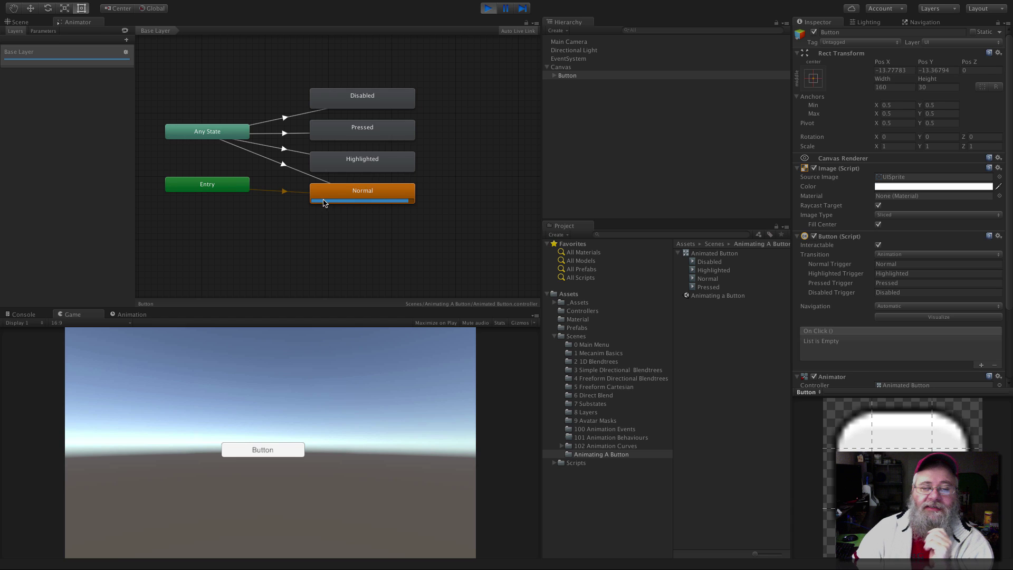
left_click(43, 32)
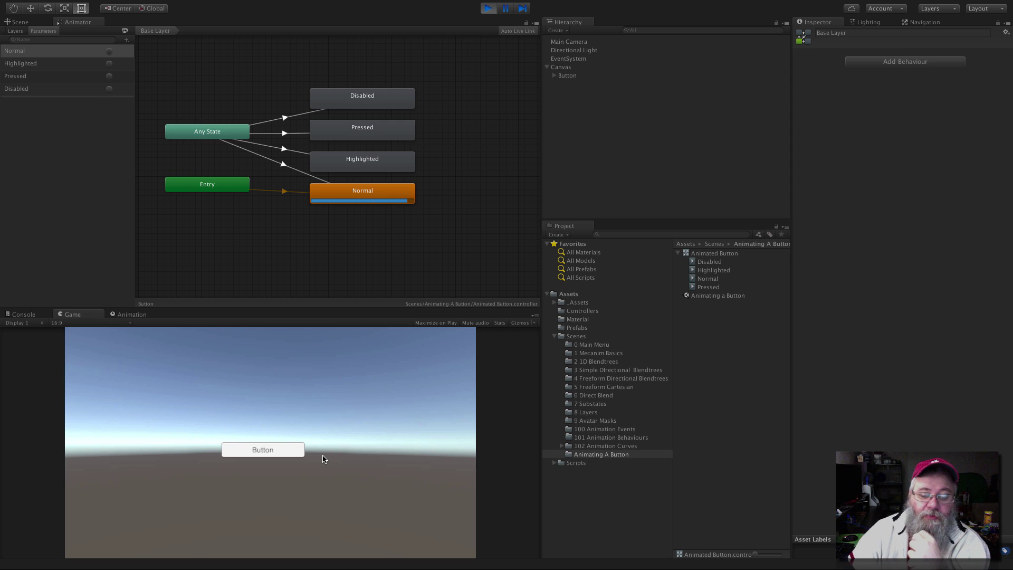
left_click(291, 450)
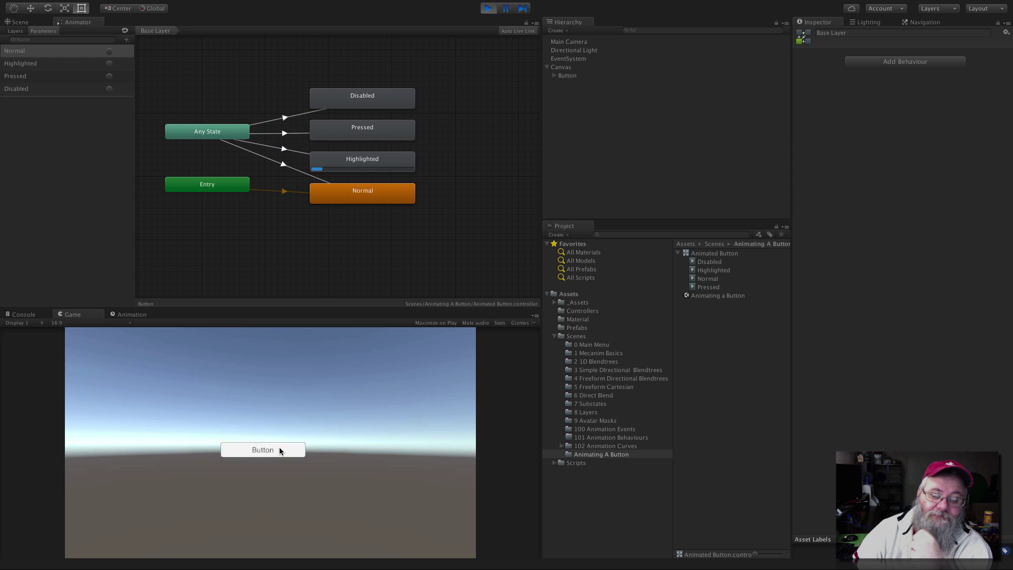
left_click(488, 9)
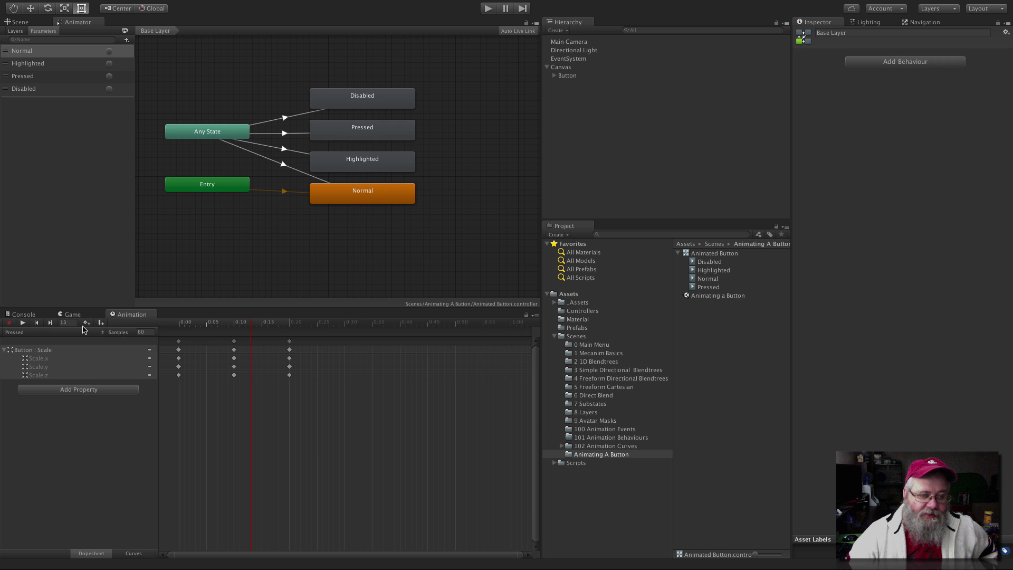
Step: Add the Image Color property to the Button's Highlighted animation clip
left_click(577, 77)
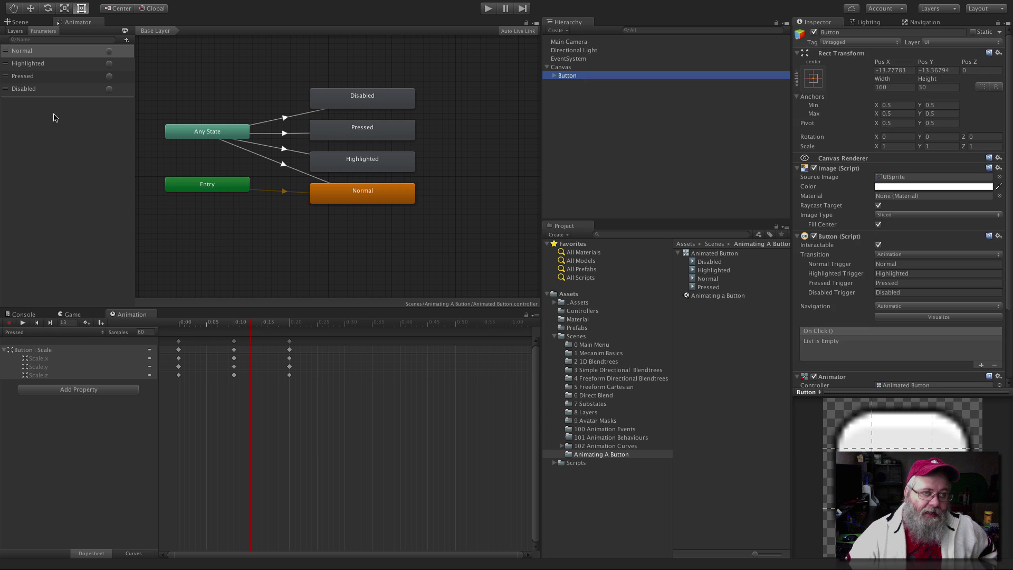
left_click(19, 22)
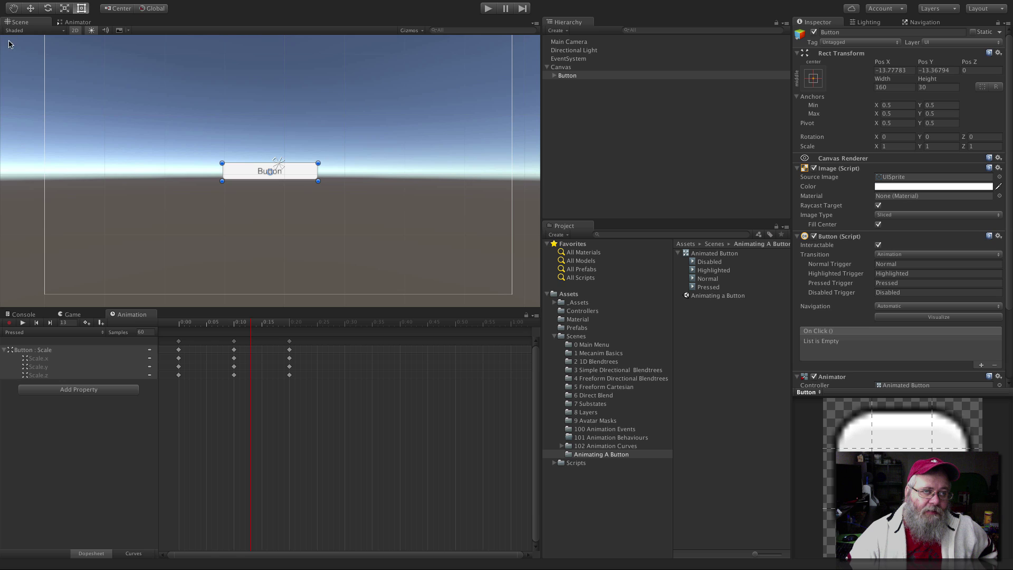
left_click(53, 332)
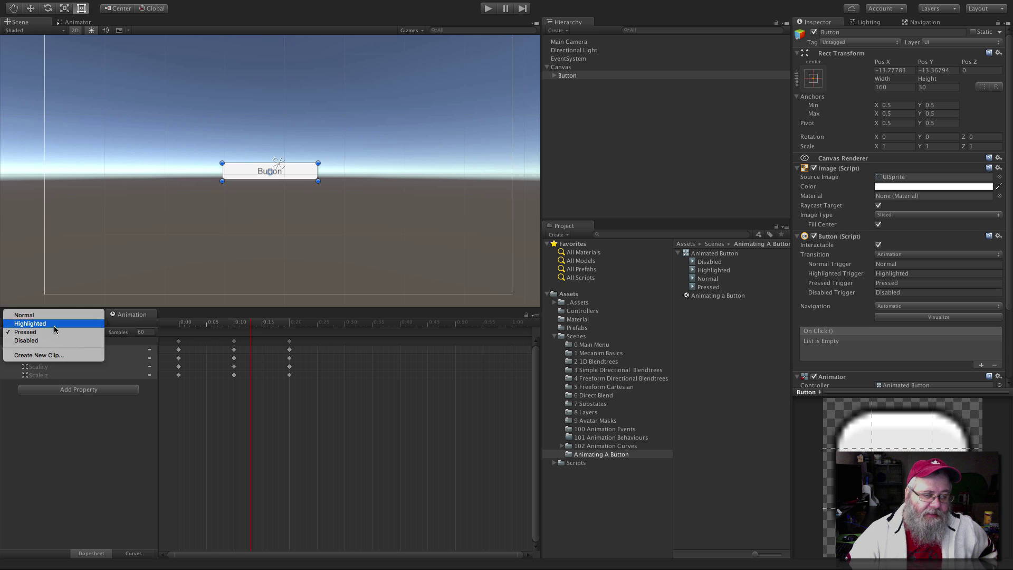
left_click(53, 323)
left_click(135, 348)
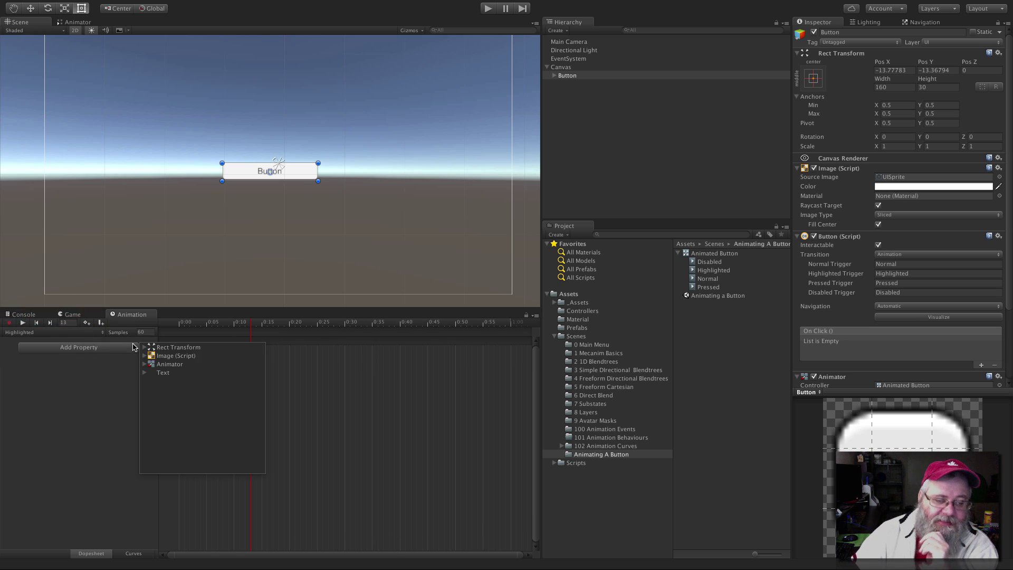
left_click(144, 356)
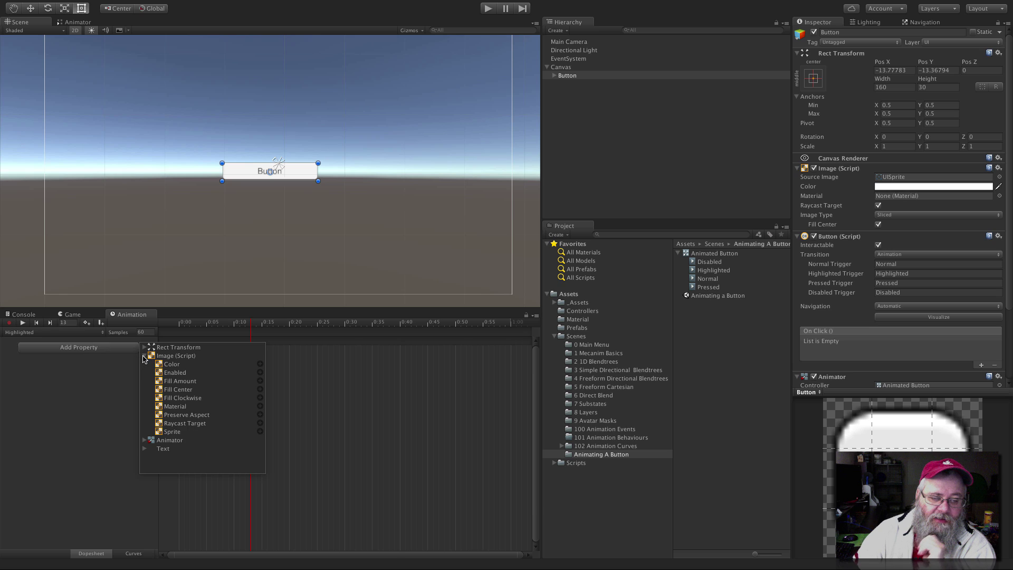
left_click(260, 364)
Step: Move the end colour keys to 0:10, add keys at 0:20, and select the 0:10 keys
left_click(466, 341)
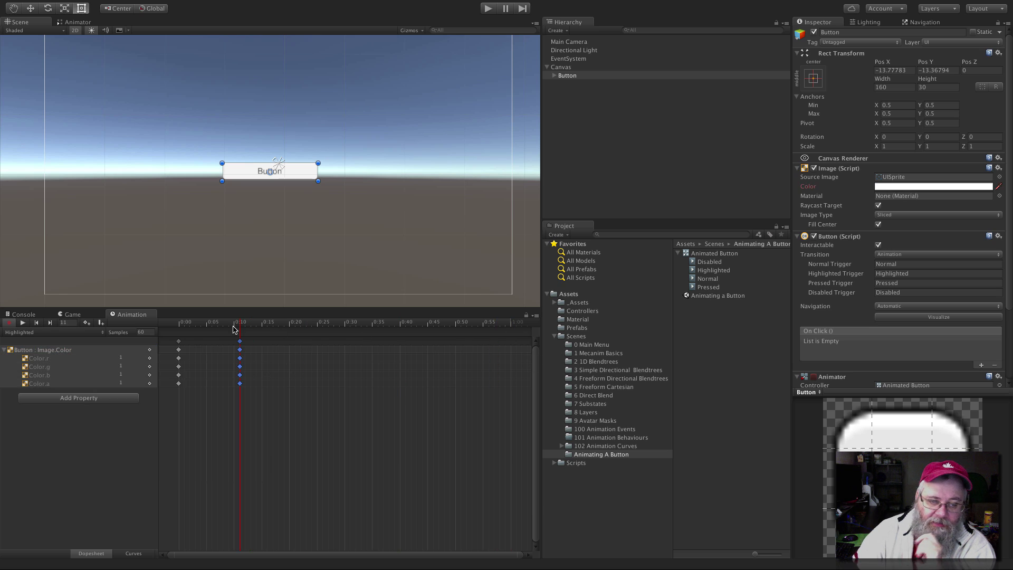
left_click_drag(236, 339, 227, 346)
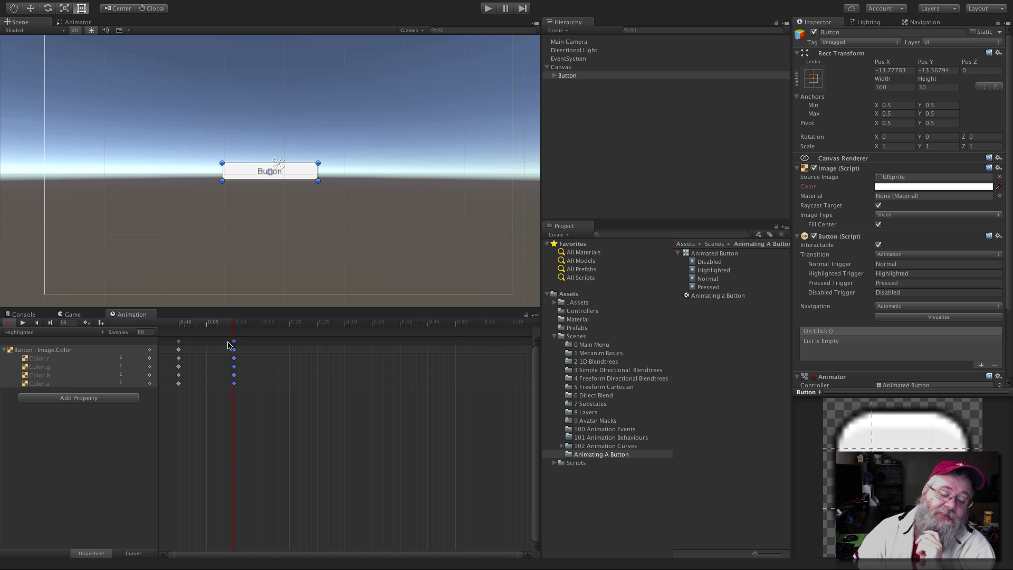
right_click(289, 341)
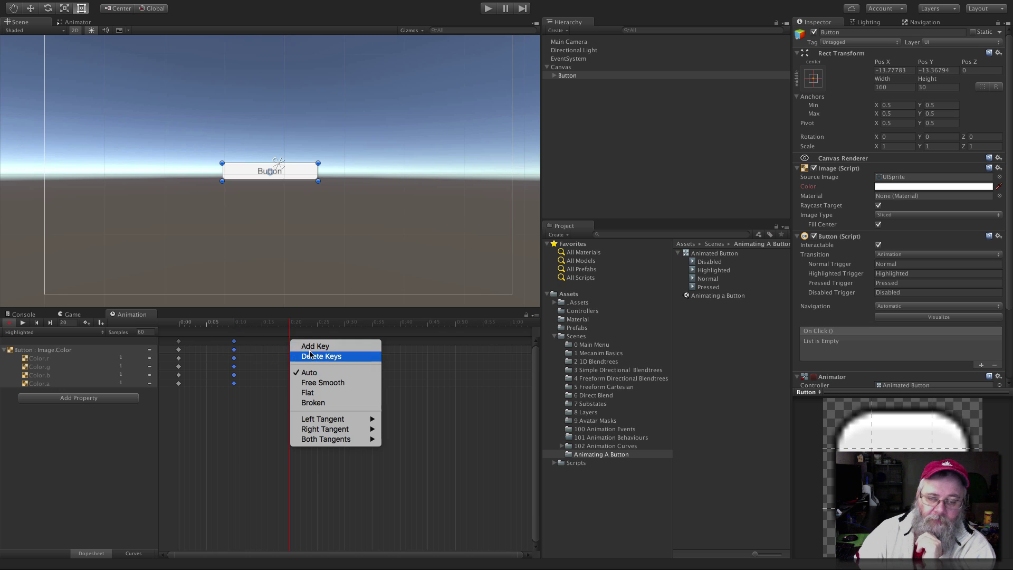
left_click(304, 345)
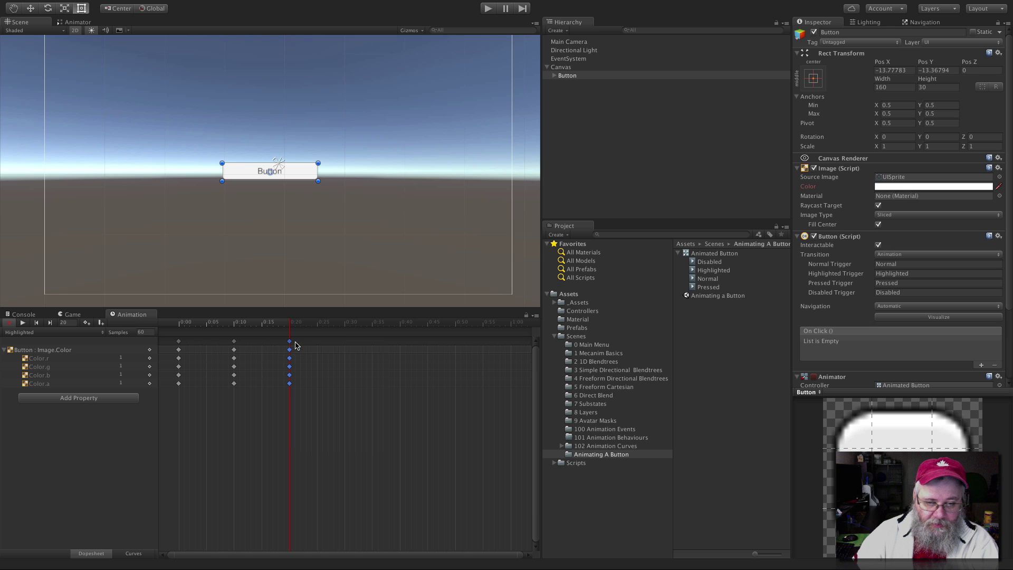
left_click(234, 341)
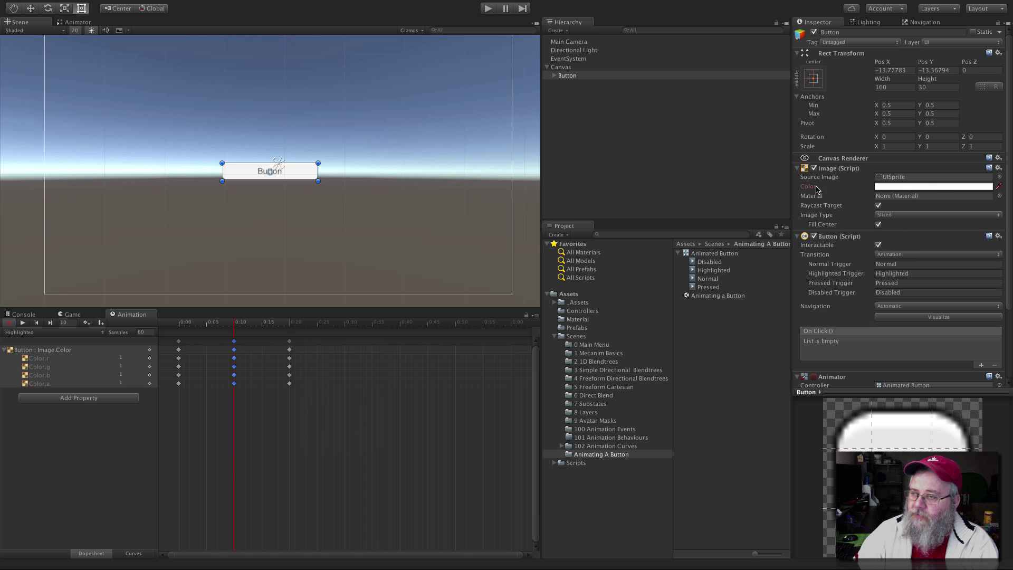
Step: Set the Image Color at the 0:10 keyframe to gold D3AA00
left_click(901, 187)
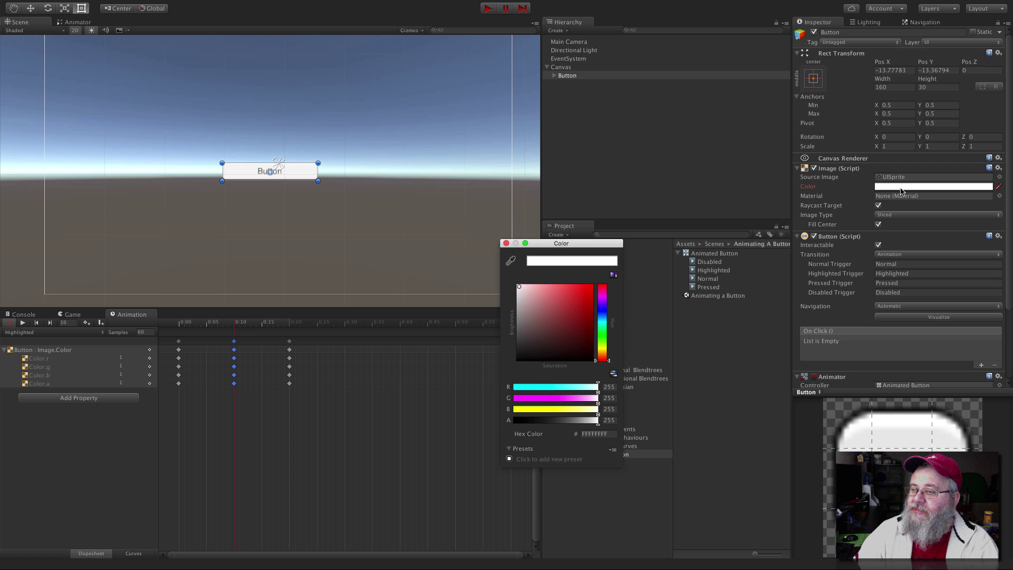
left_click_drag(606, 354, 606, 350)
left_click_drag(589, 330, 590, 299)
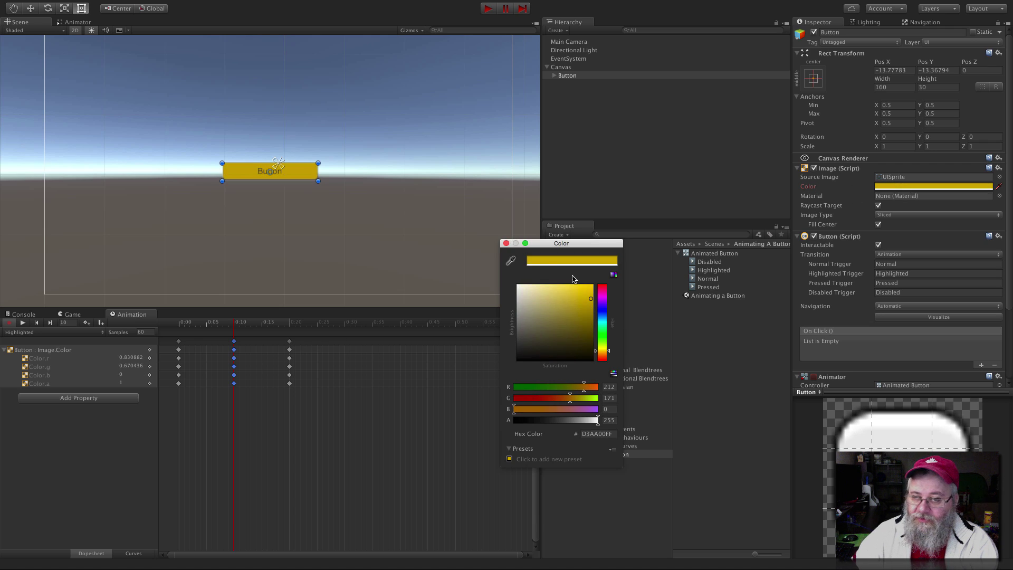
left_click(506, 244)
Step: Stop recording and preview the white-to-gold highlight flash
left_click(9, 322)
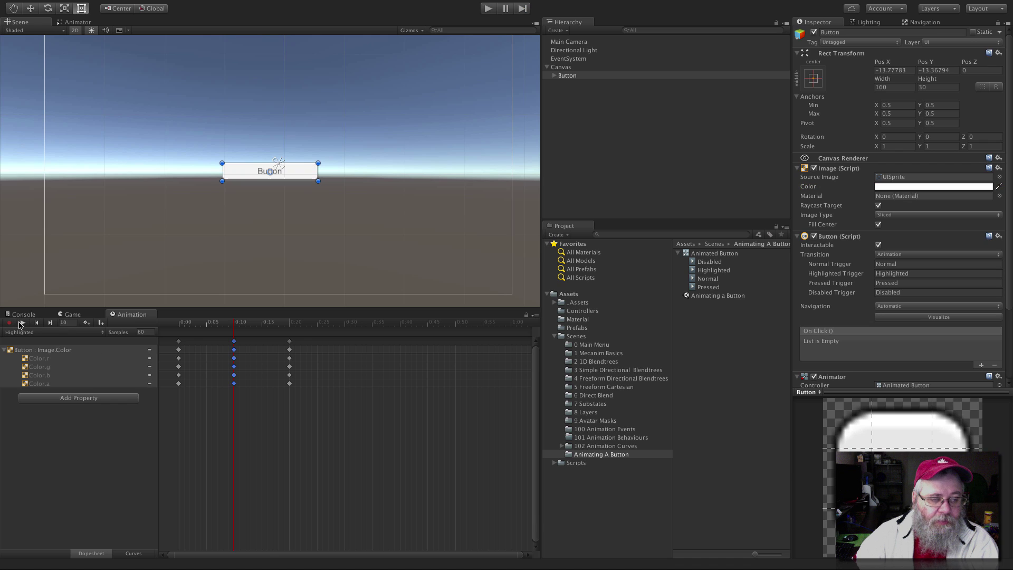
left_click(21, 322)
left_click(11, 323)
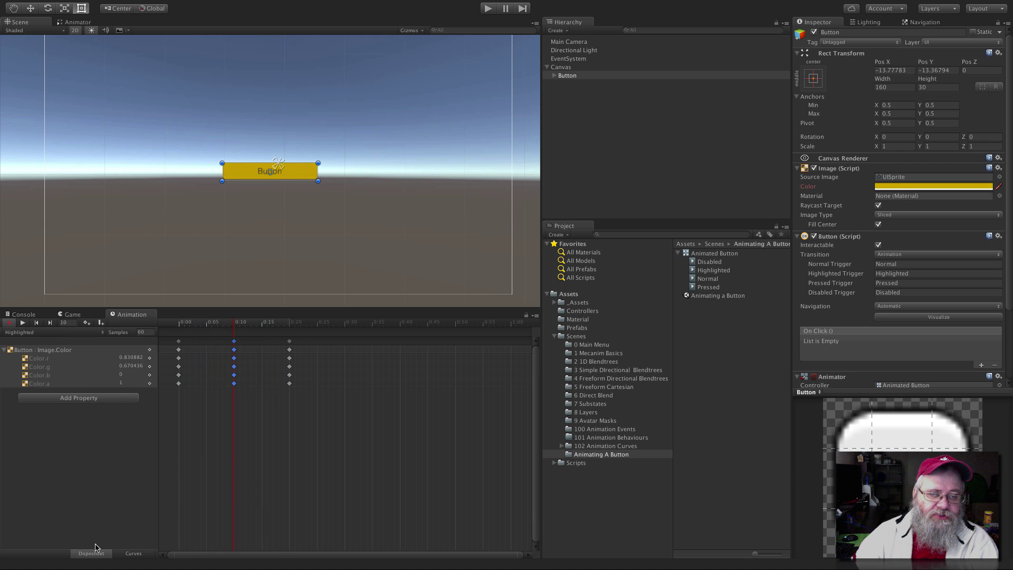
left_click(9, 323)
left_click(487, 9)
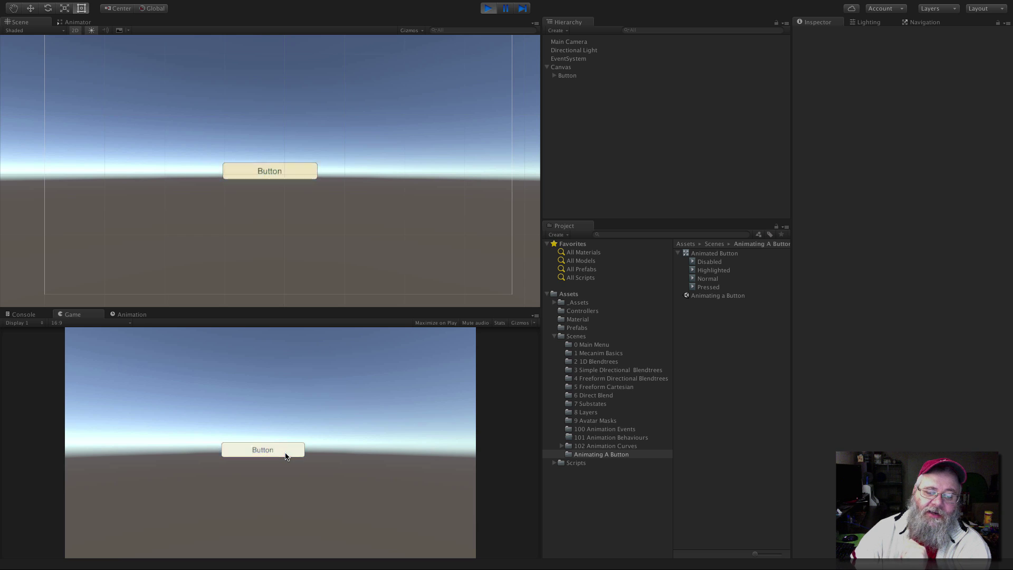
left_click(484, 9)
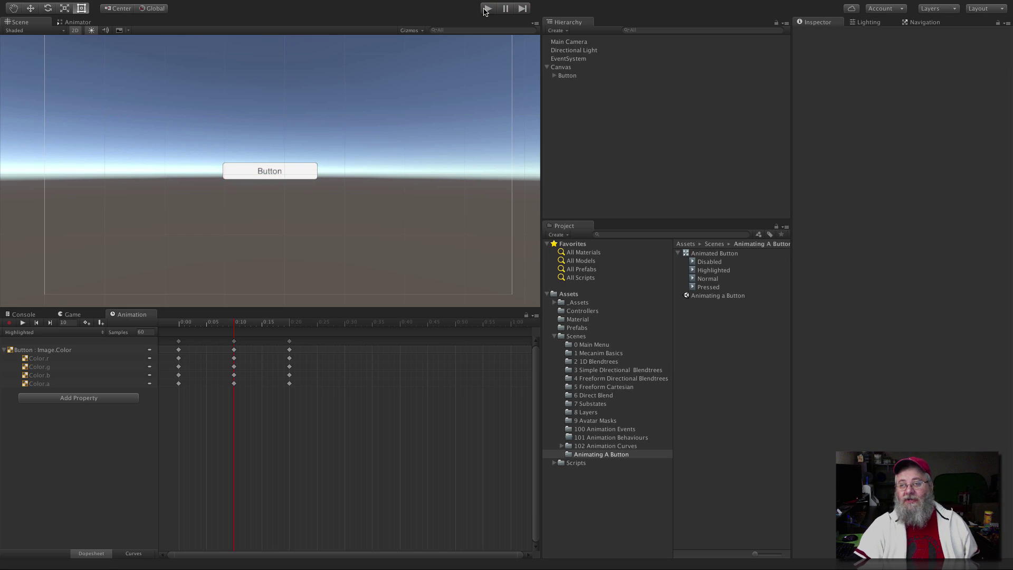